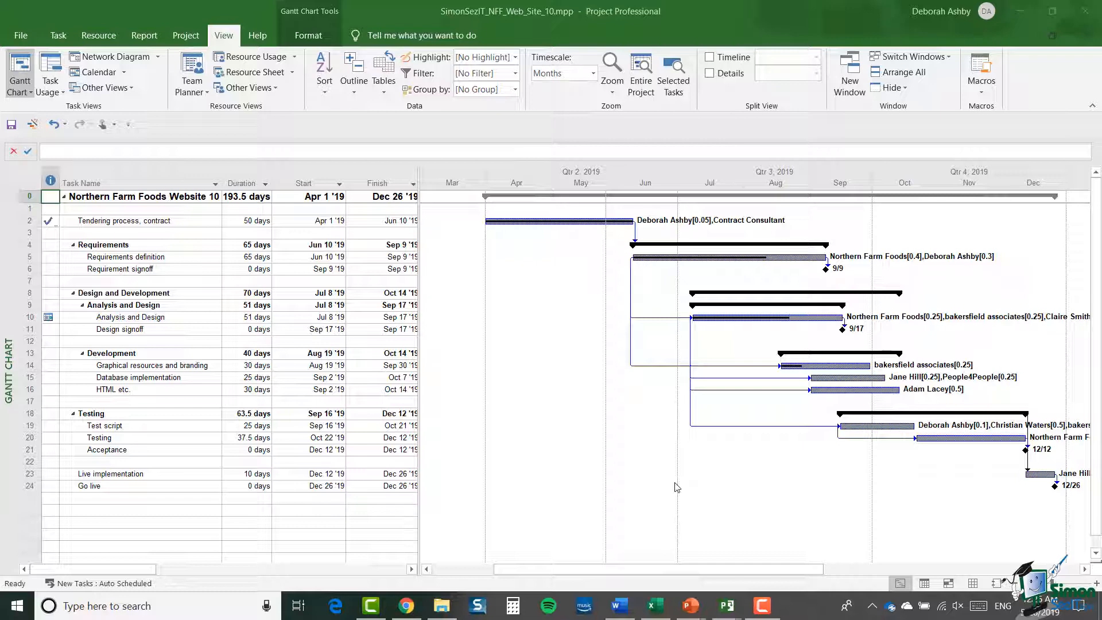
- Group the tasks in the Gantt chart table by Duration
left_click(266, 186)
mouse_move(248, 244)
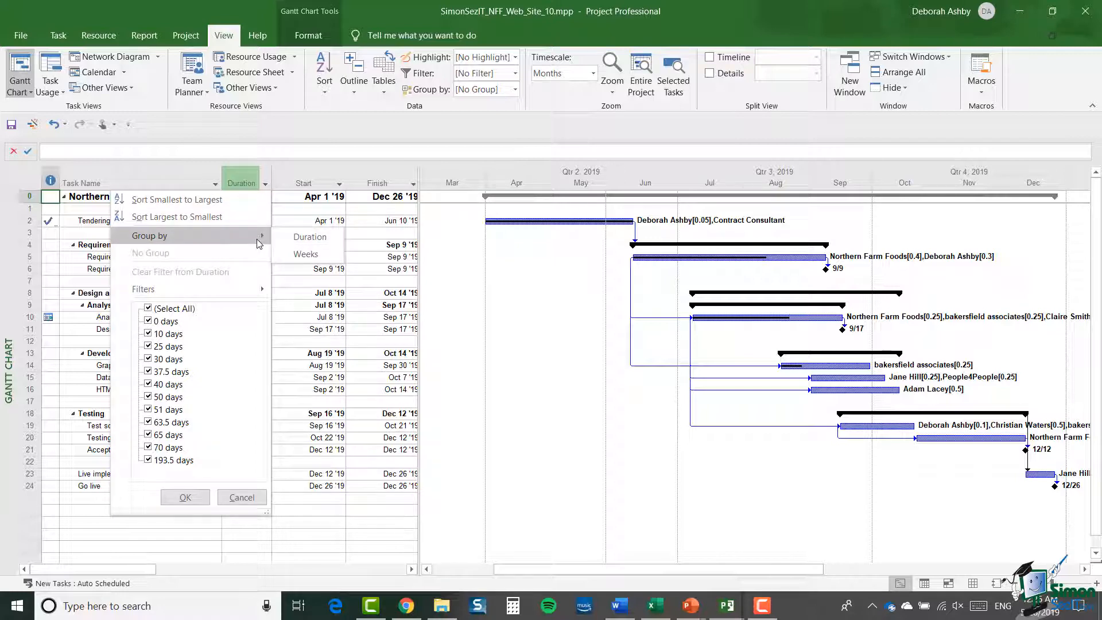
left_click(309, 237)
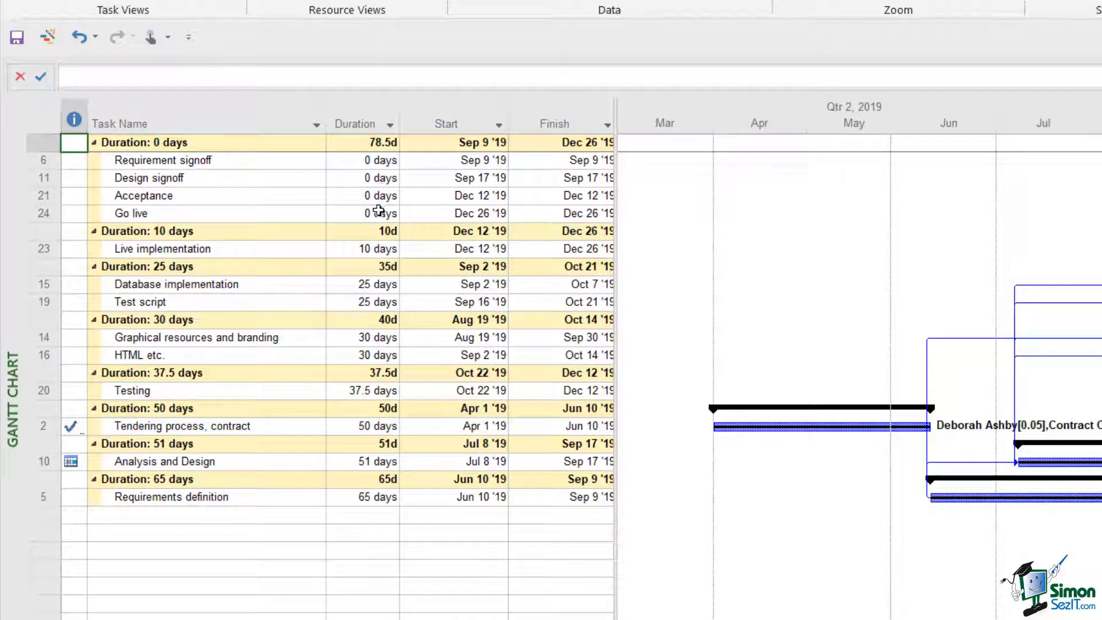
- Examine the tasks inside the duration groups and compare them with the durations shown on the group summary rows
left_click_drag(378, 211, 362, 166)
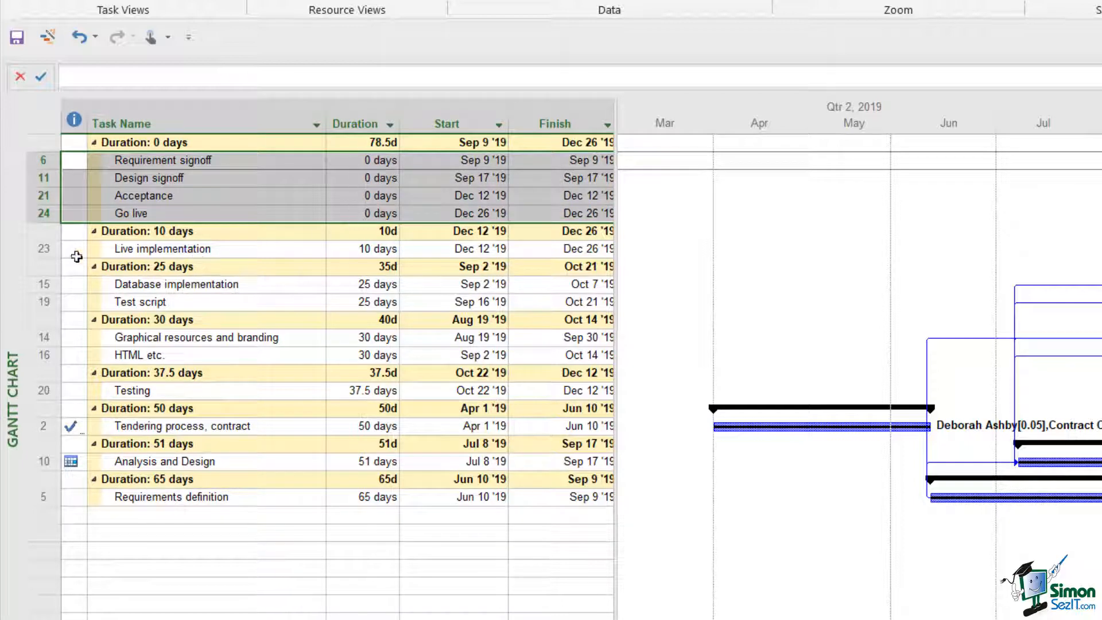
left_click(44, 248)
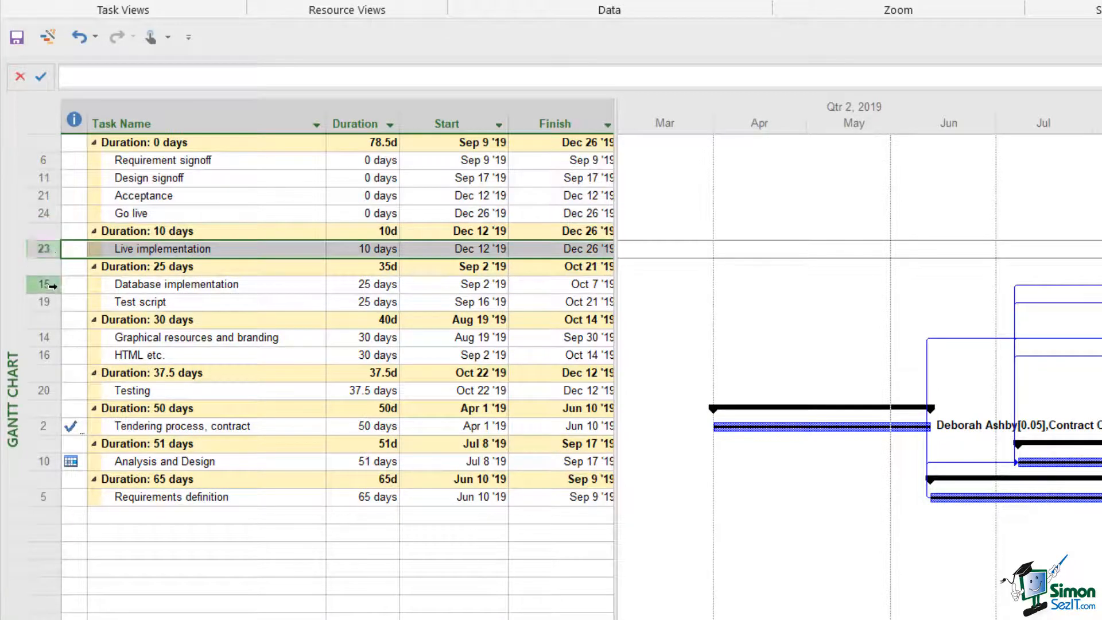
left_click_drag(49, 284, 51, 303)
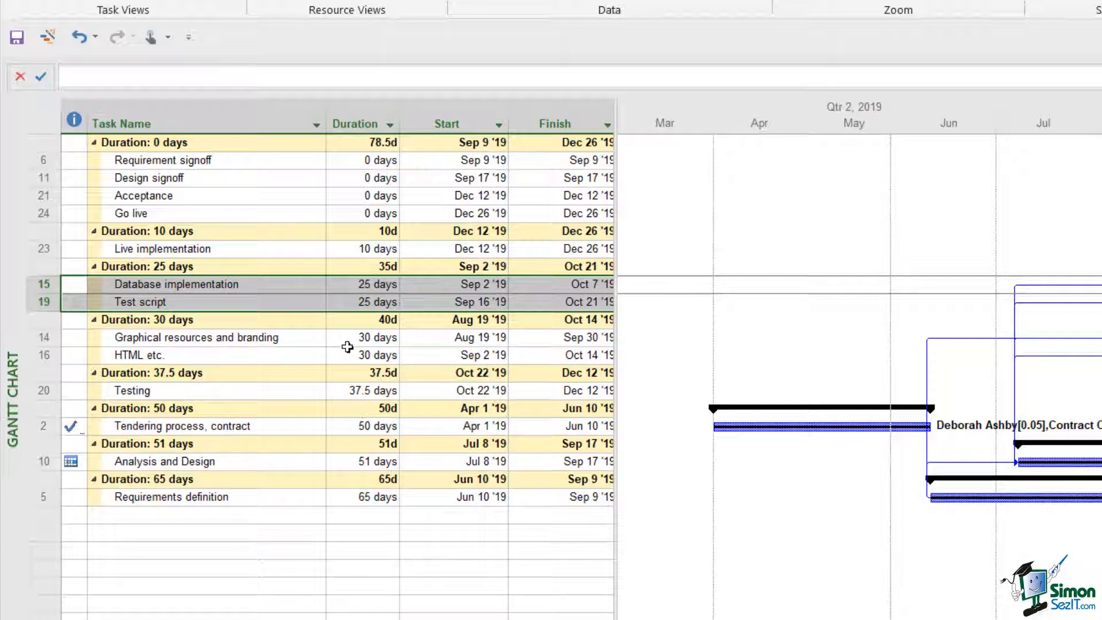
left_click(374, 444)
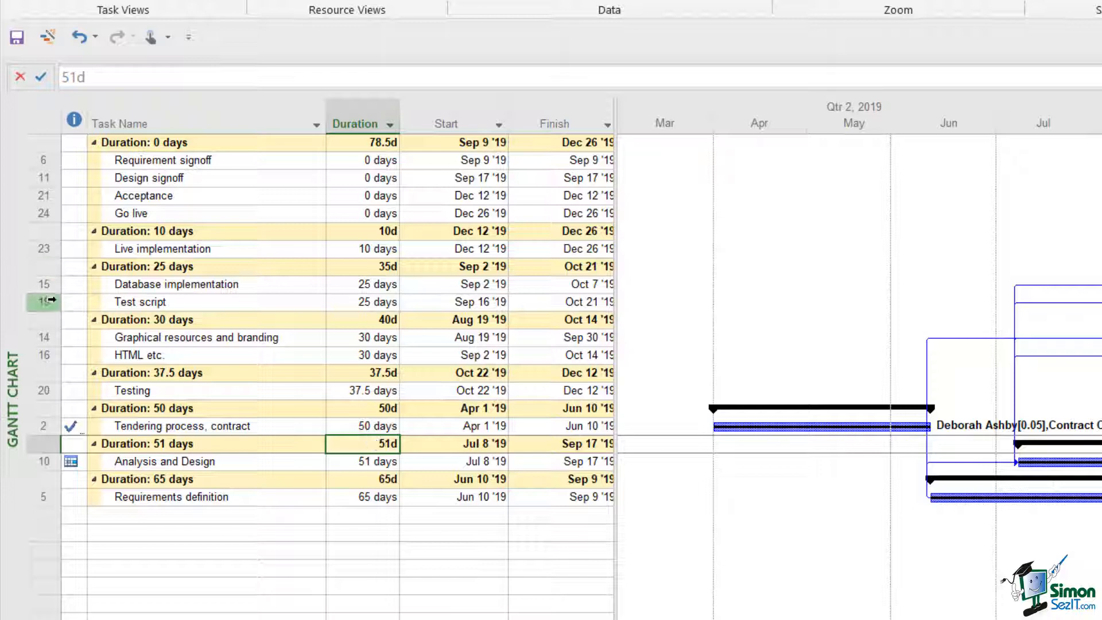
left_click(40, 283)
left_click(38, 301, "ctrl")
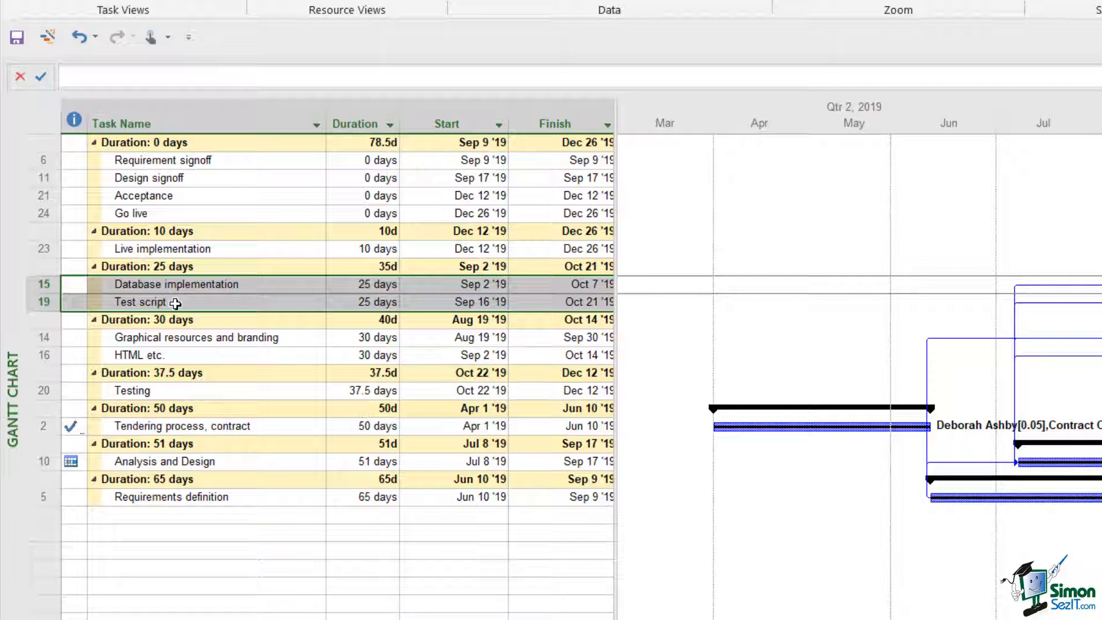
left_click(359, 267)
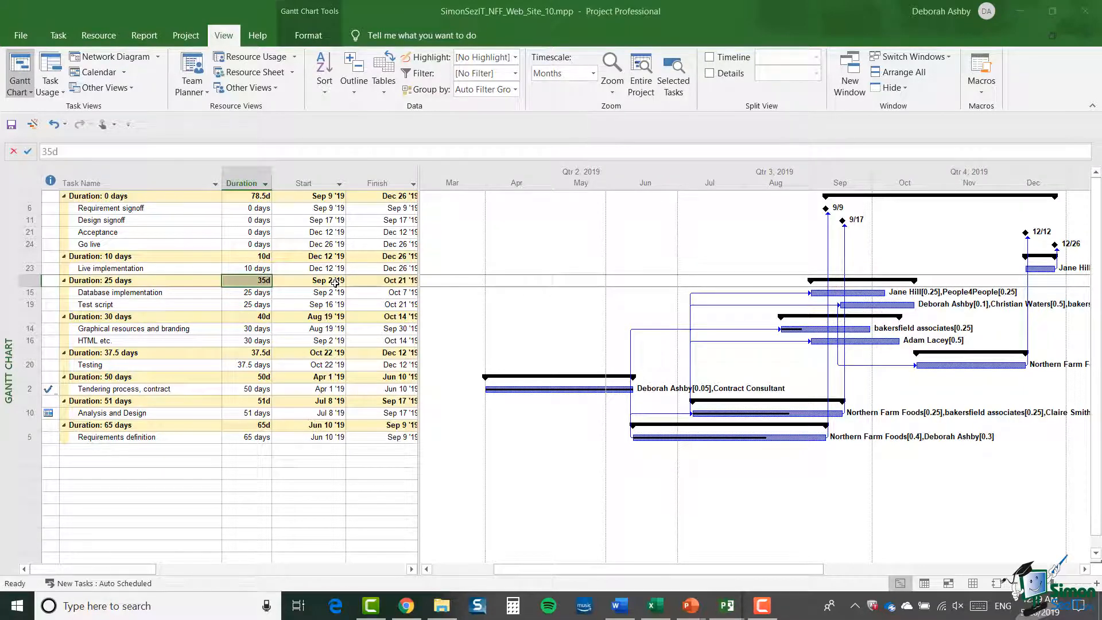
- Regroup the tasks by Duration in weeks, then undo that regrouping
left_click(266, 184)
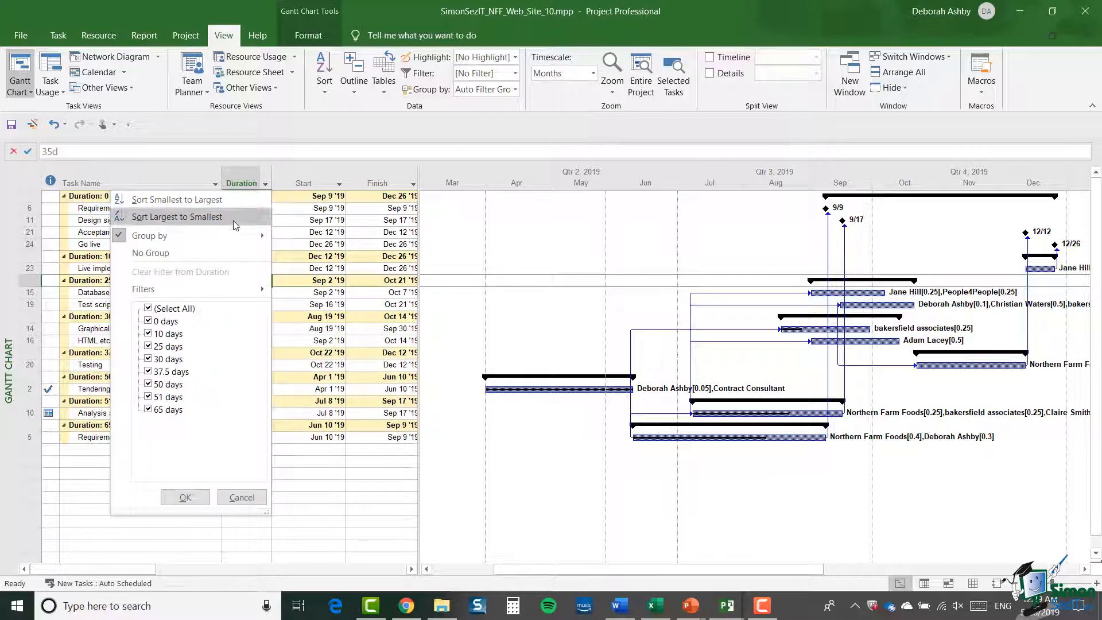
mouse_move(228, 239)
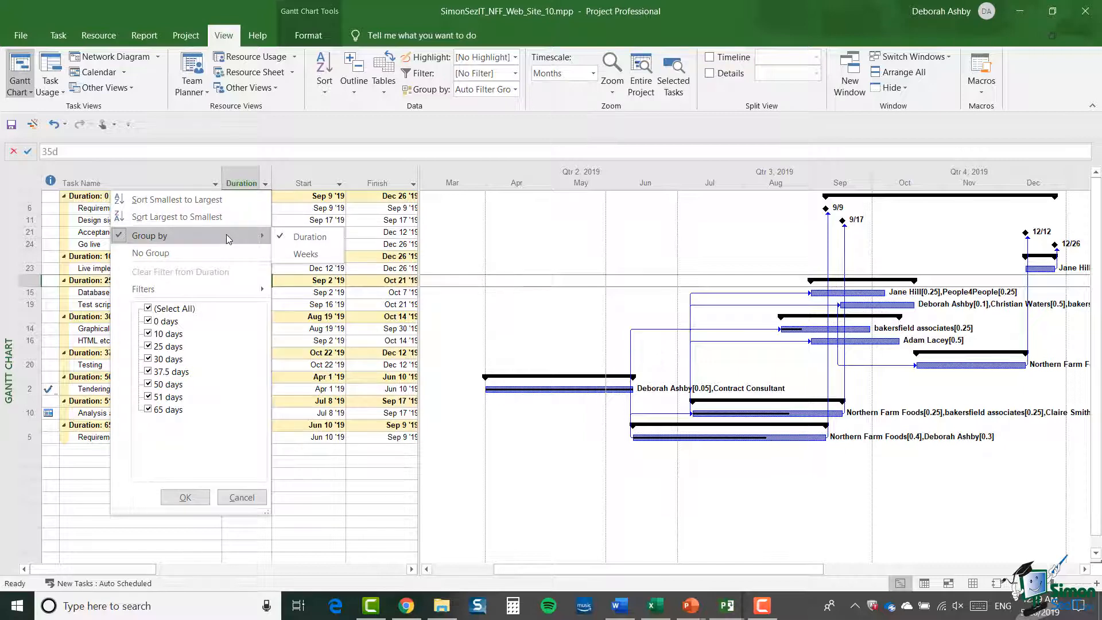
left_click(298, 254)
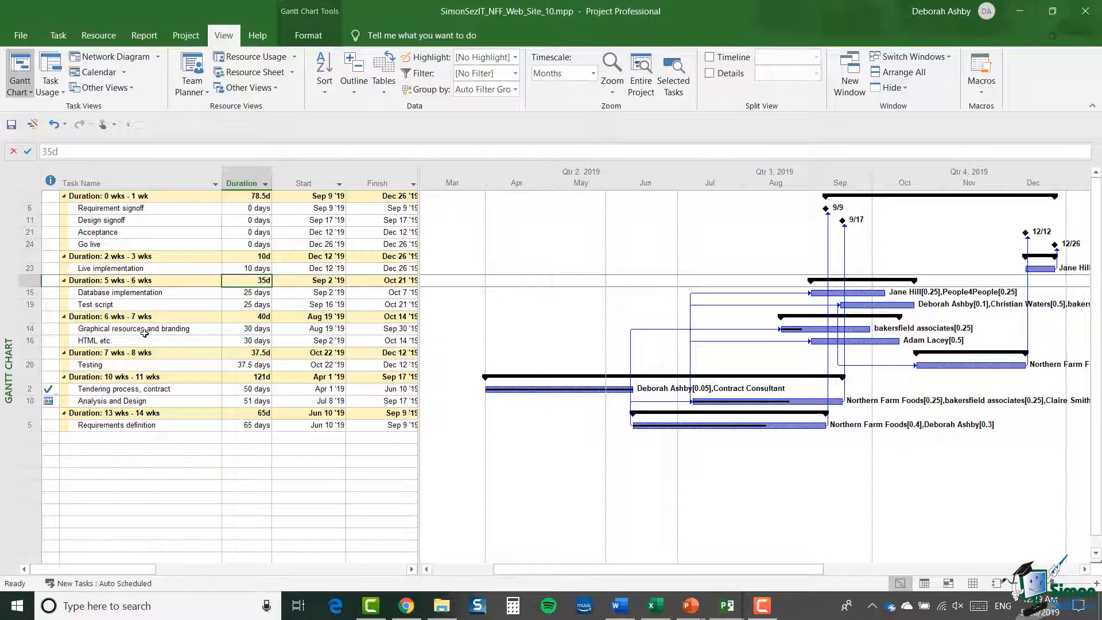
left_click(52, 125)
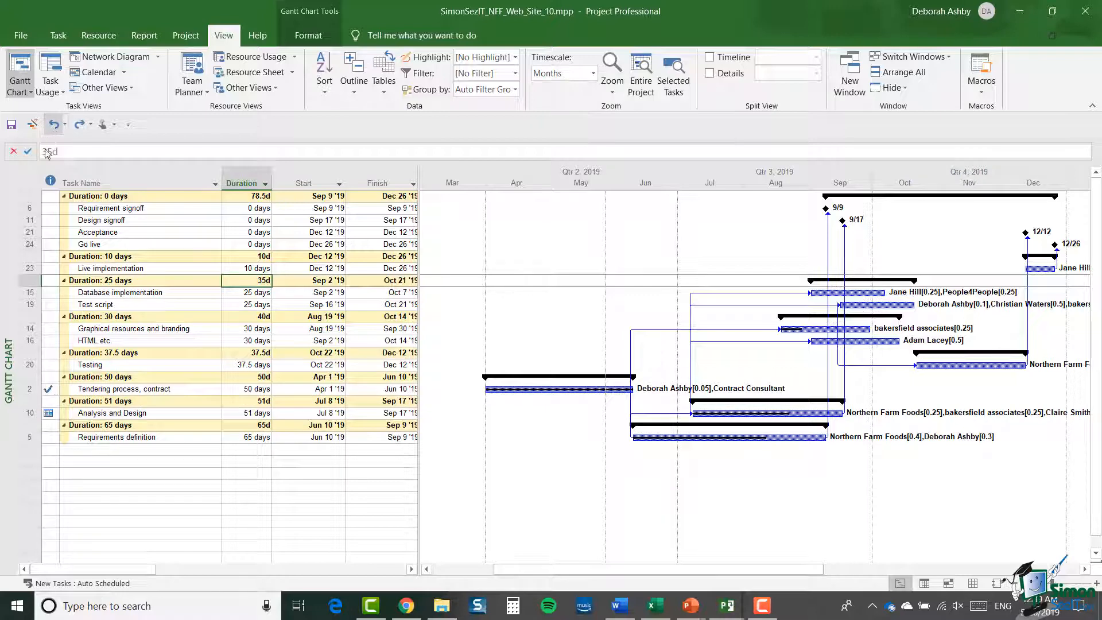
- Group the tasks by the month of their Start date
left_click(340, 184)
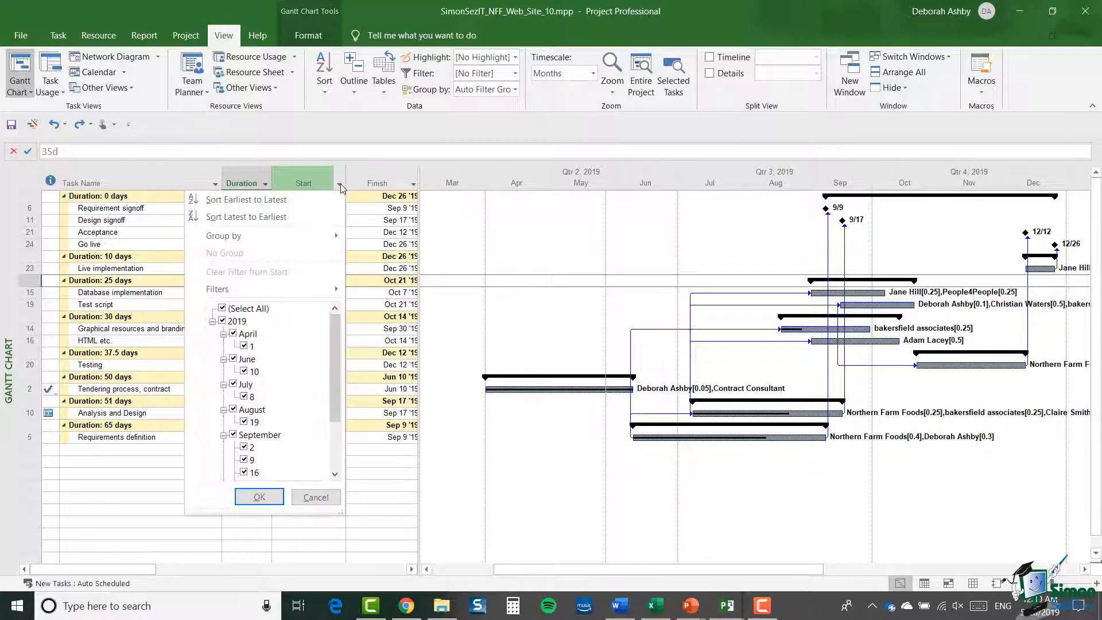
mouse_move(310, 238)
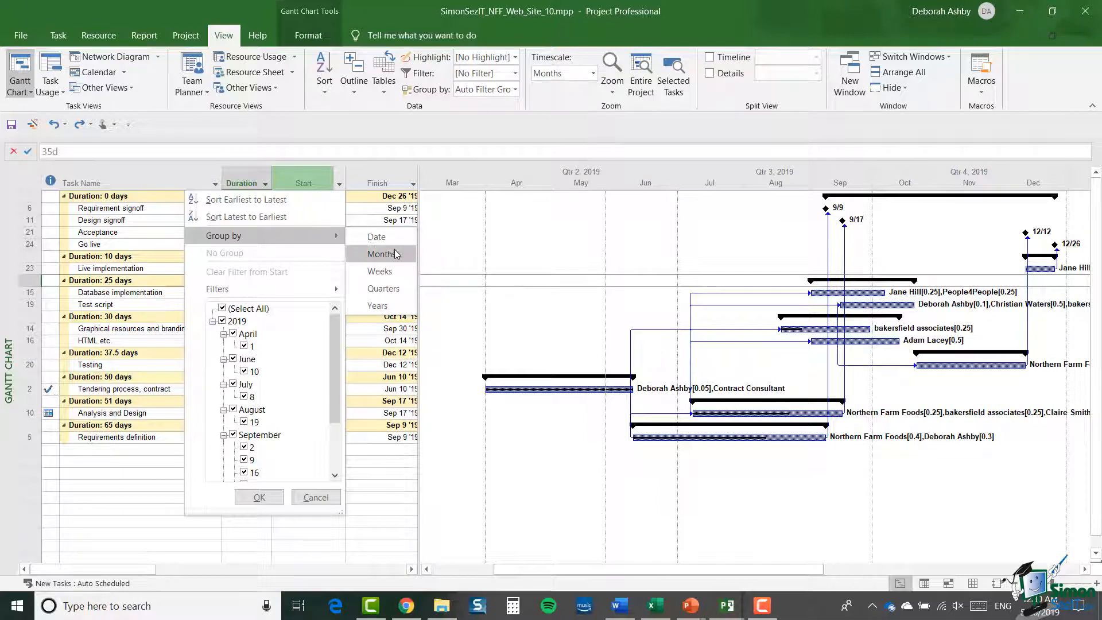
left_click(370, 253)
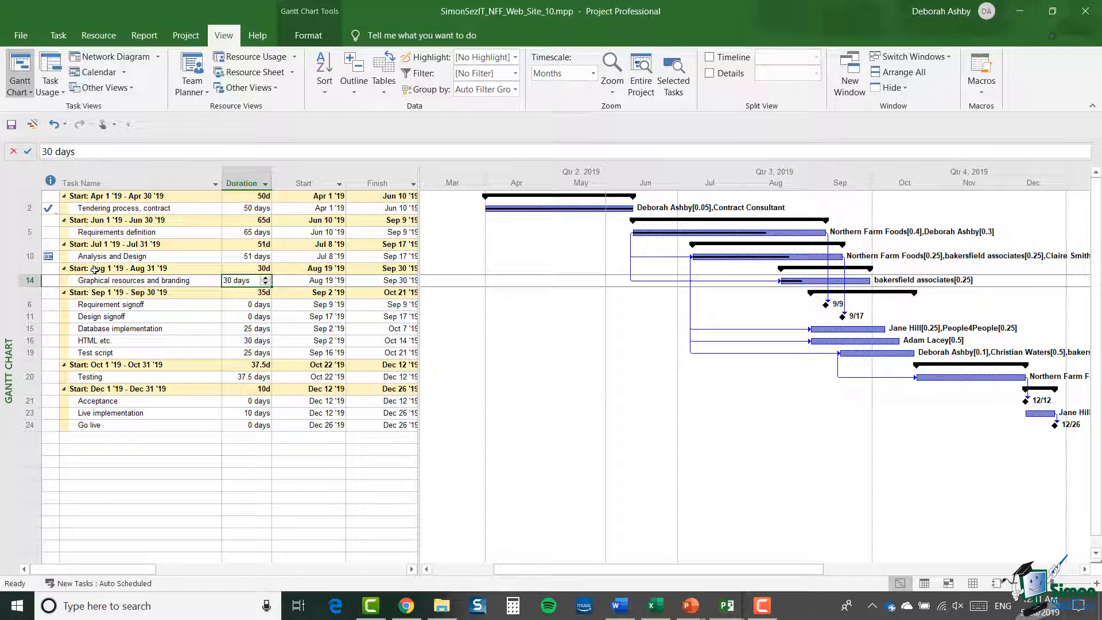
- Remove the Start grouping so the tasks are listed in their original outline
left_click(340, 185)
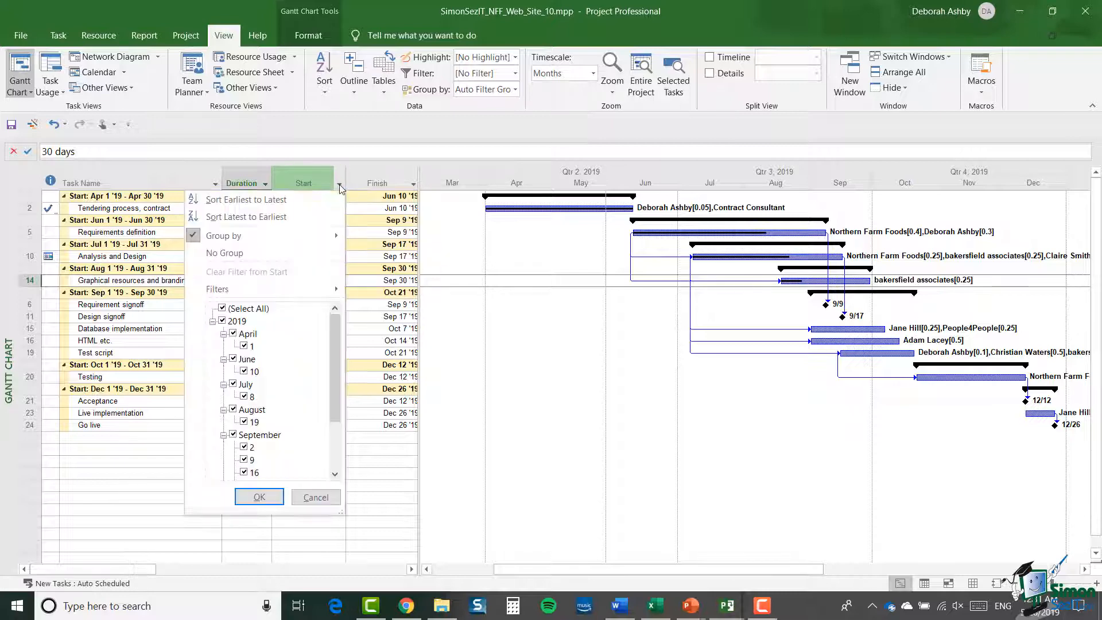
left_click(277, 254)
left_click(264, 184)
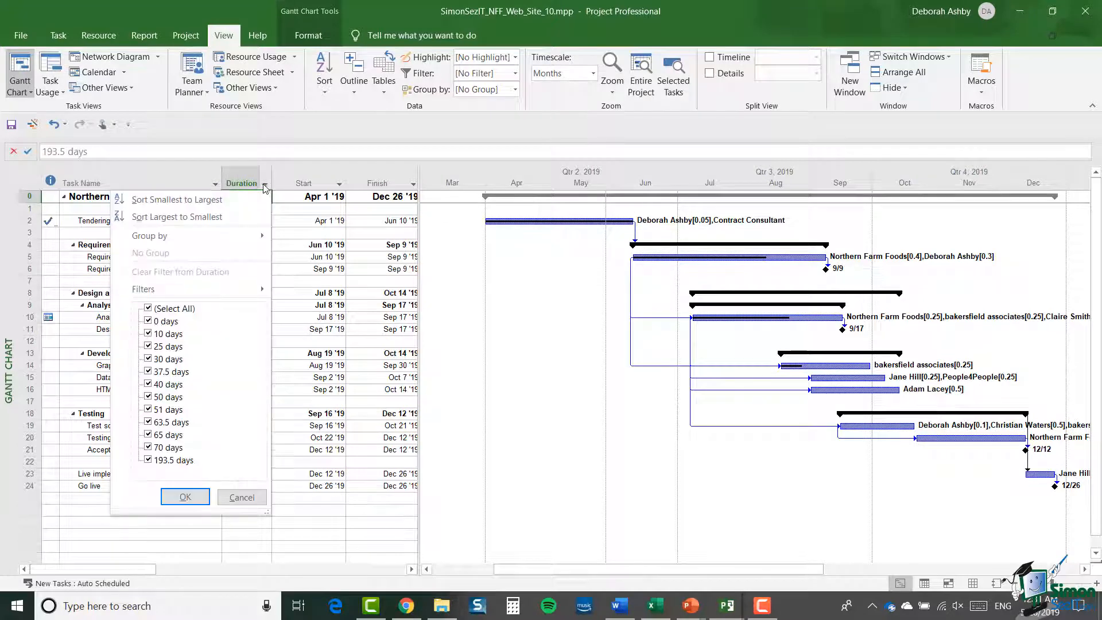
left_click(295, 225)
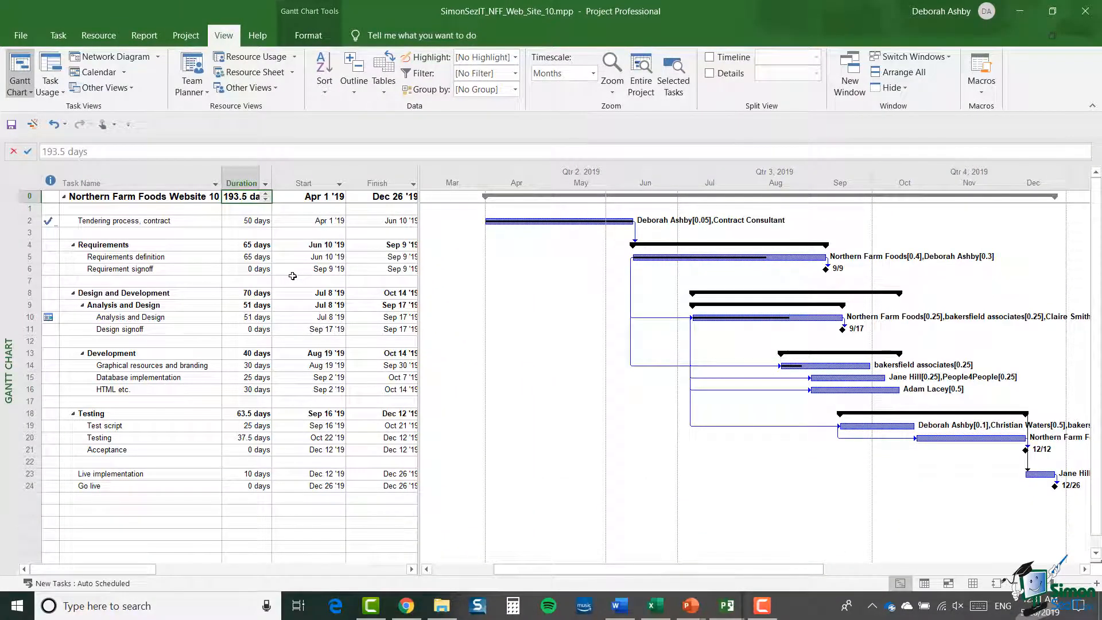
- Group the tasks with the built-in Complete and Incomplete Tasks group and maintain the hierarchy in that group
left_click(514, 90)
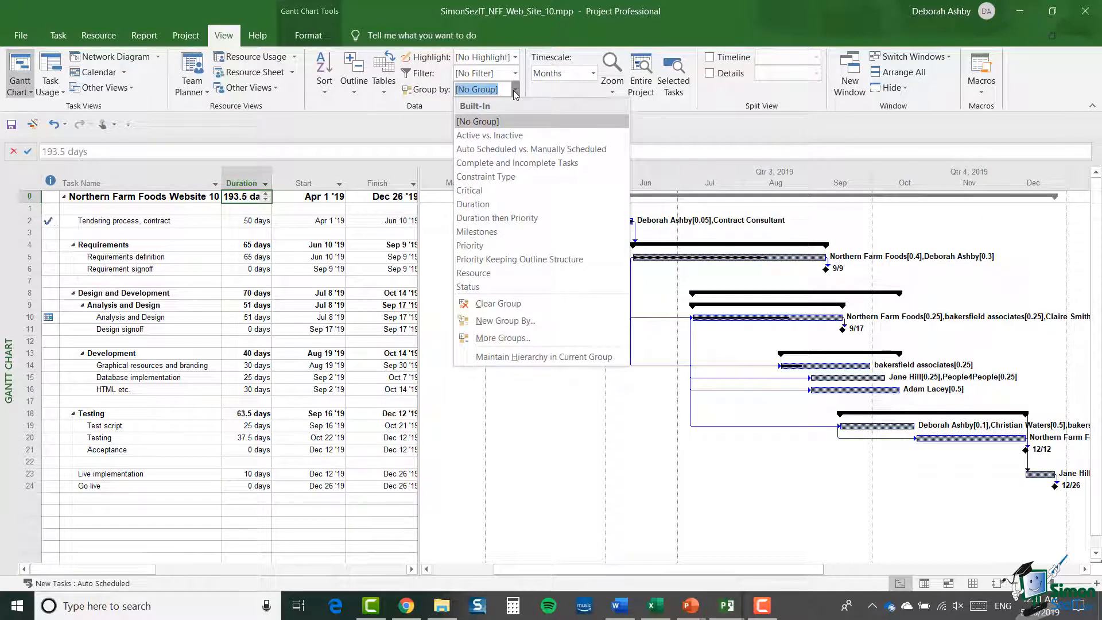
left_click(513, 163)
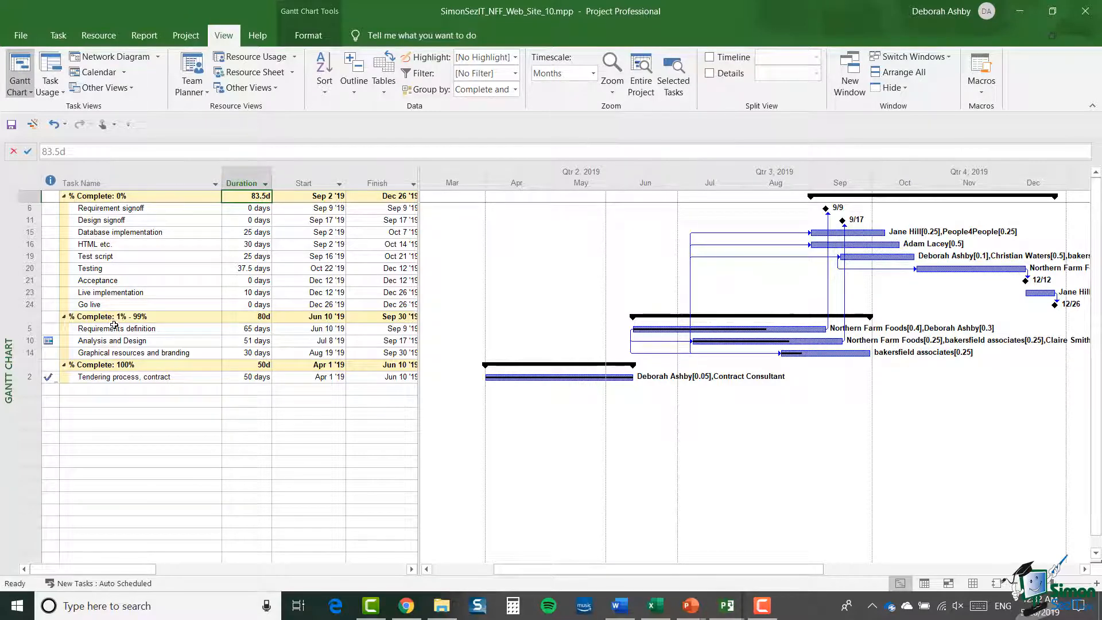
left_click(514, 90)
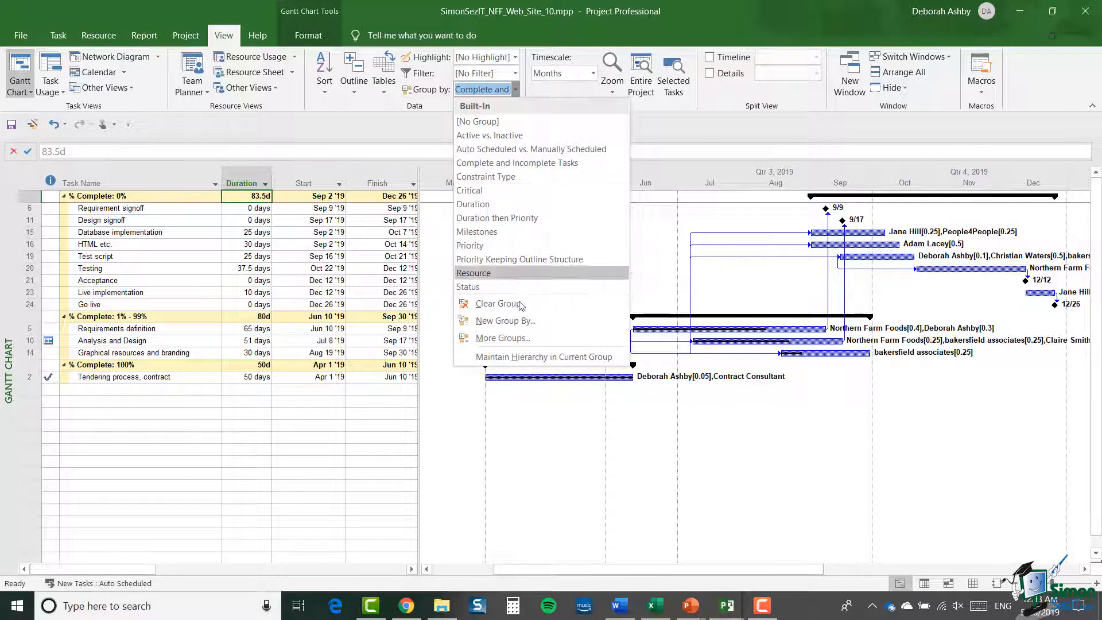
left_click(573, 360)
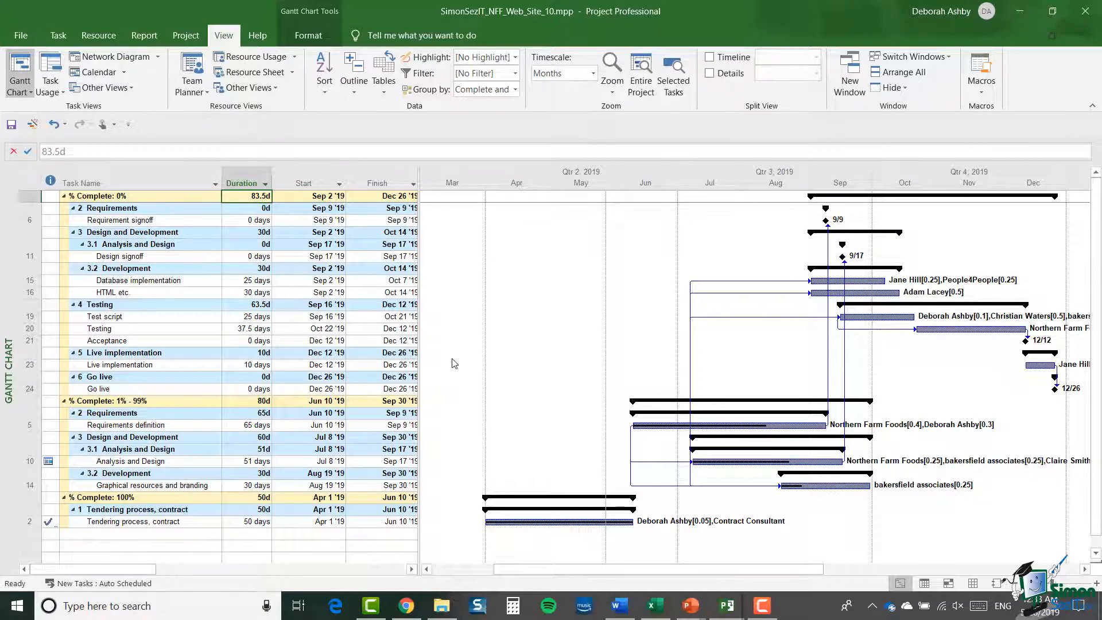
left_click(26, 462)
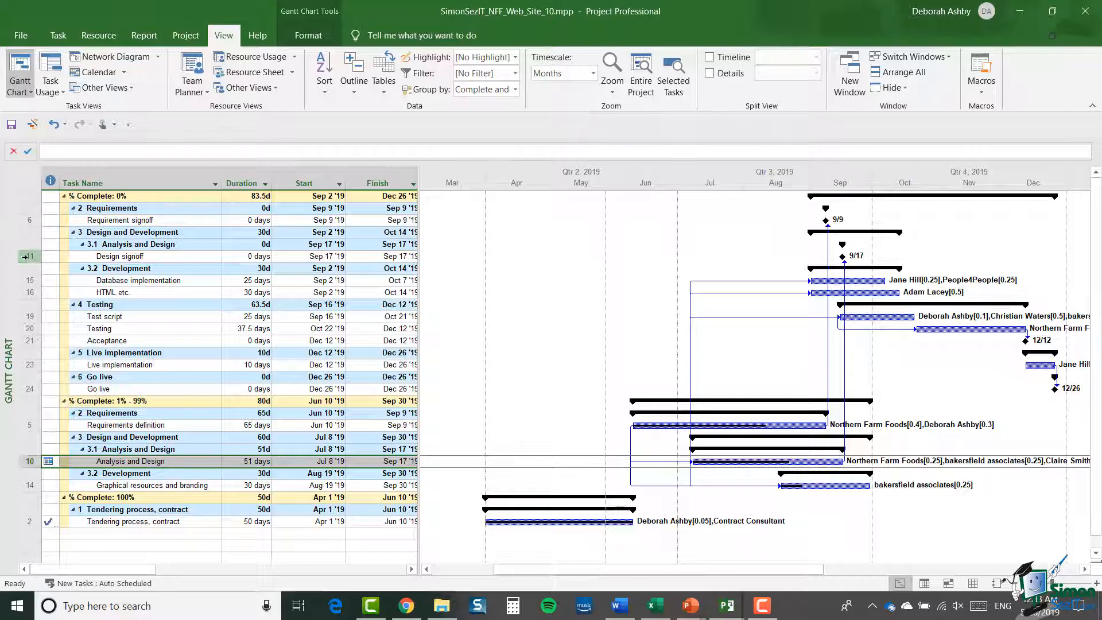
left_click(25, 256)
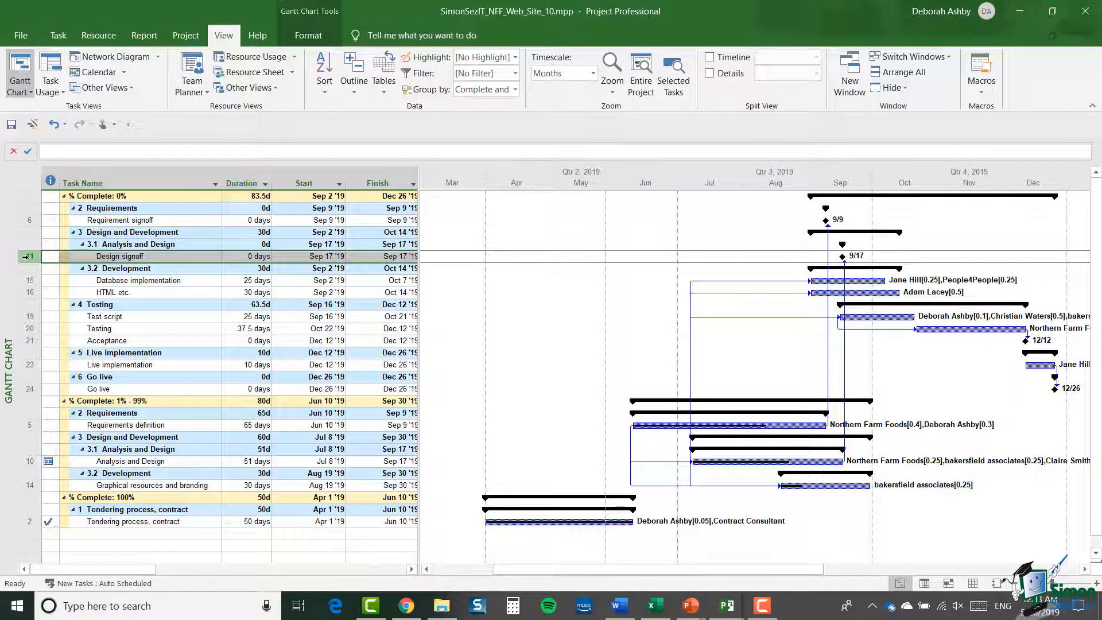
- Review the definition of the Complete and Incomplete Tasks group, including its % Complete group intervals, and save it
left_click(515, 90)
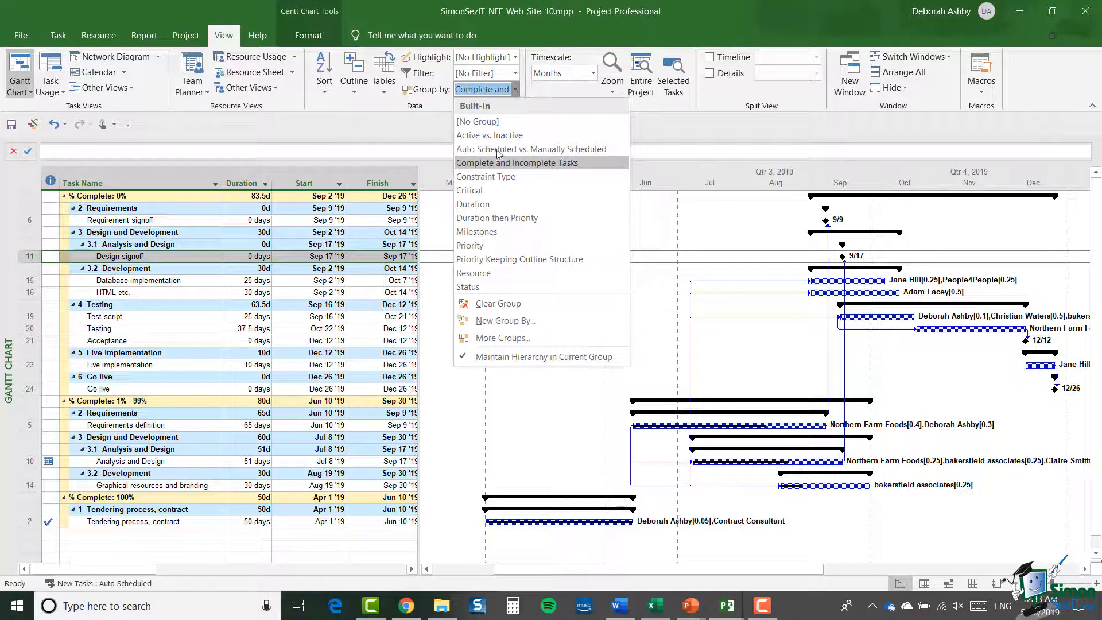
left_click(485, 339)
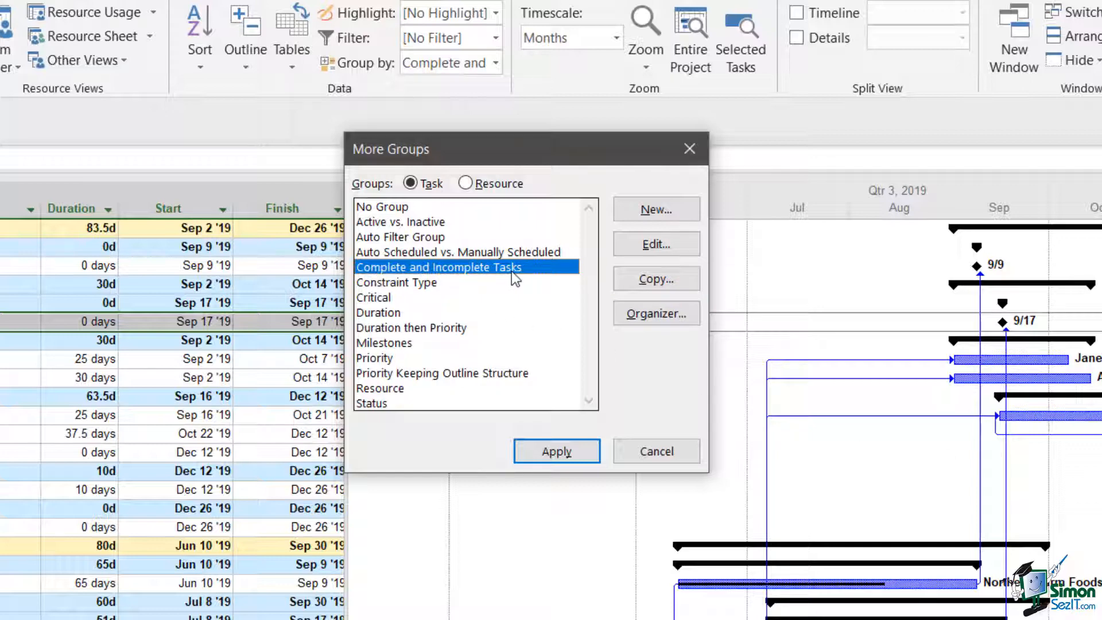
left_click(667, 244)
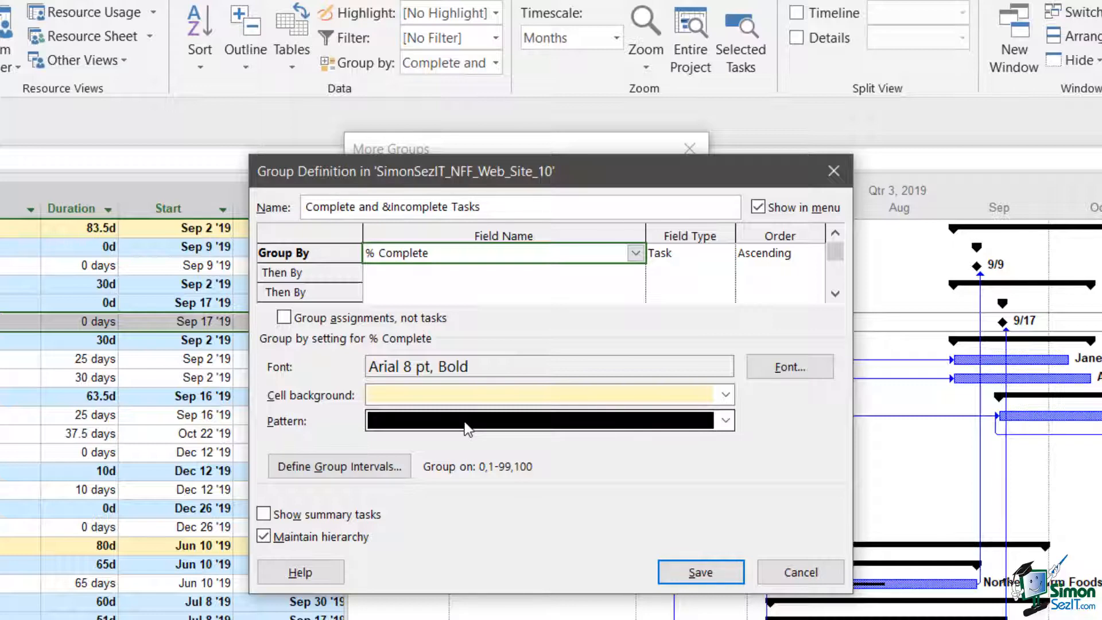
left_click(388, 467)
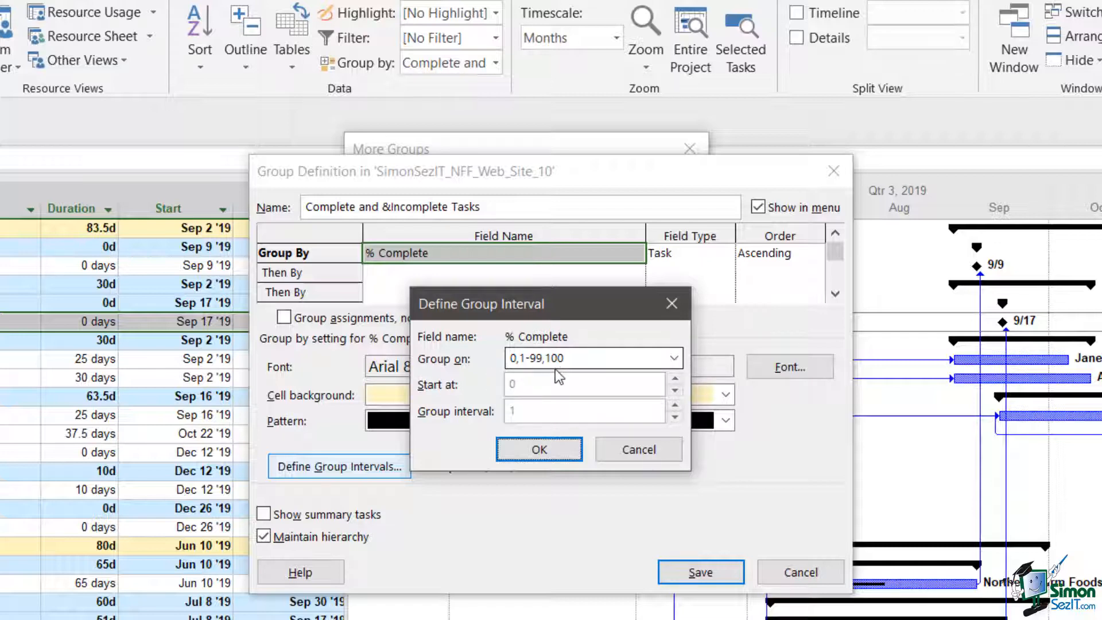
left_click(539, 449)
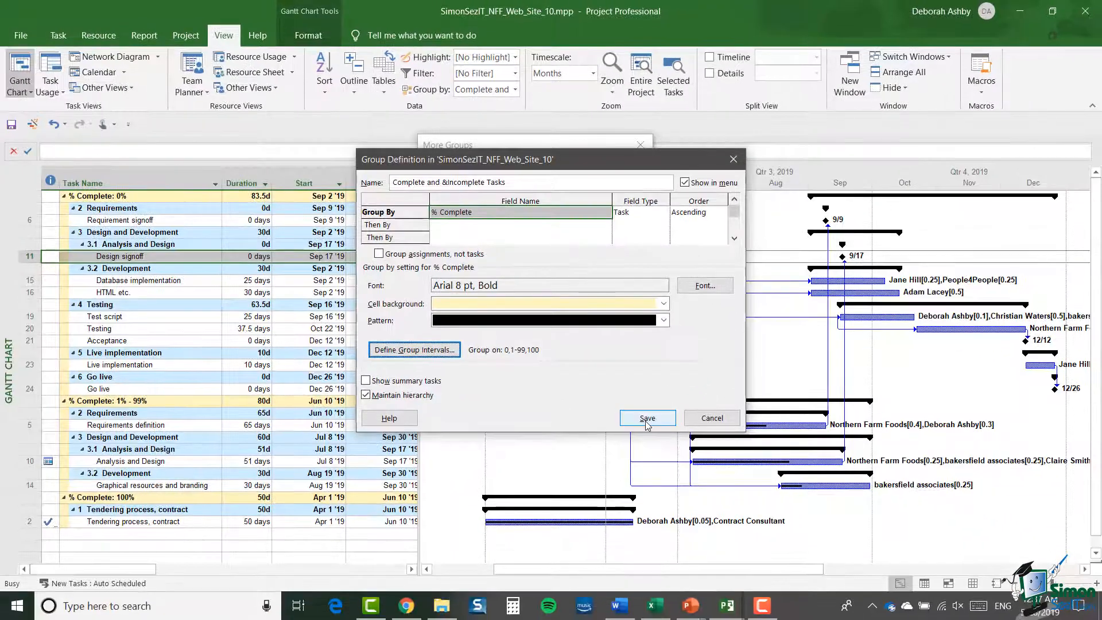
left_click(646, 423)
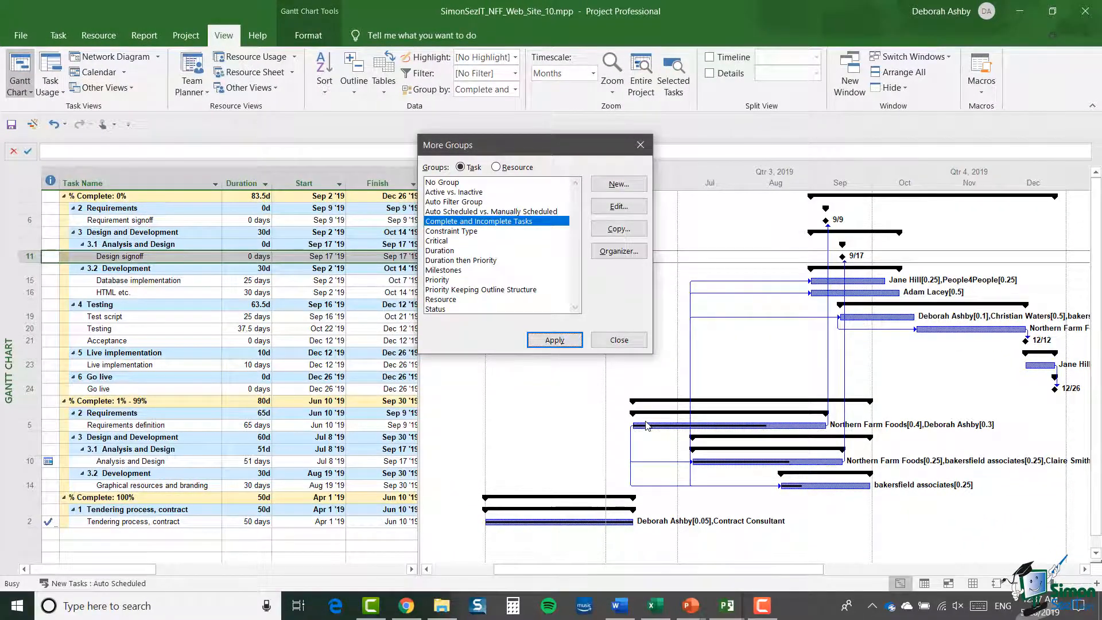
- Apply No Group to the task list
left_click(440, 183)
left_click(555, 340)
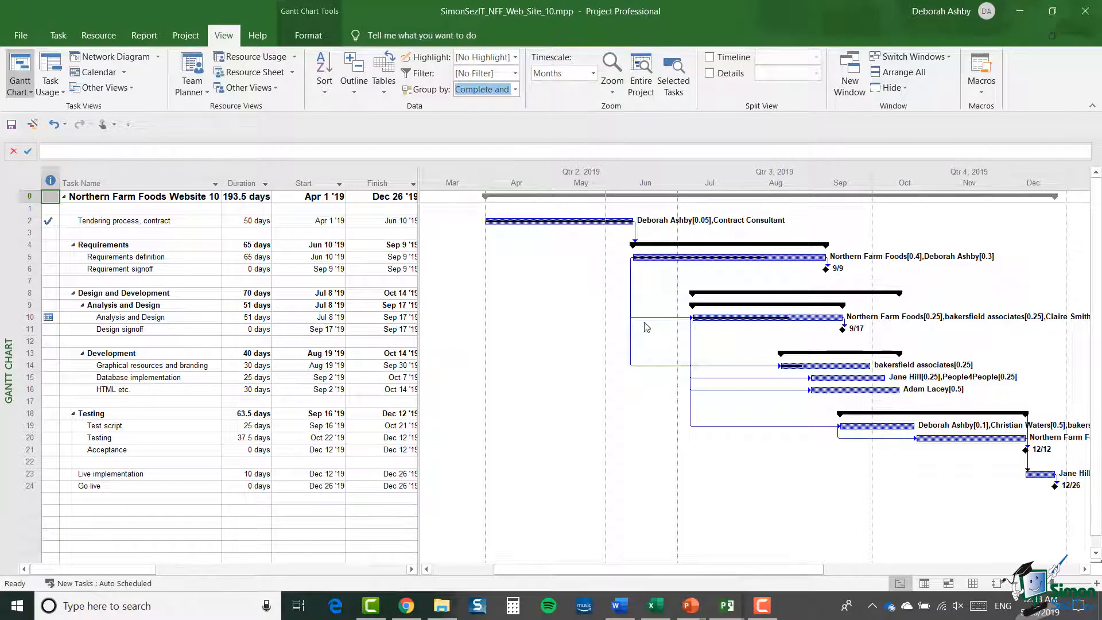
- Switch to the Resource Sheet view and start a new resource group definition
left_click(973, 583)
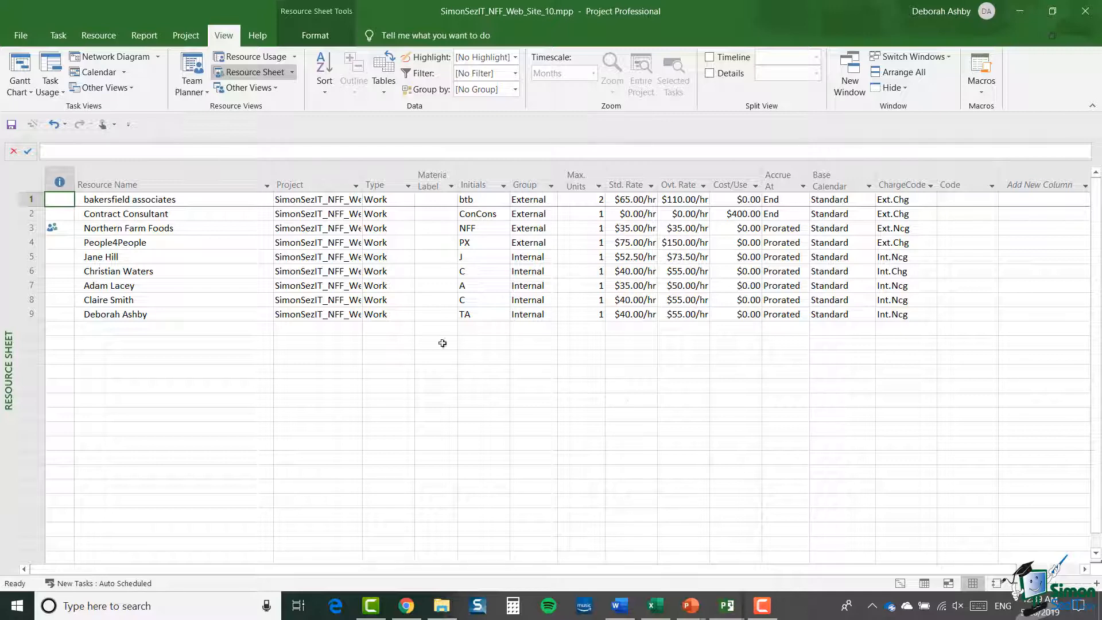
left_click(514, 91)
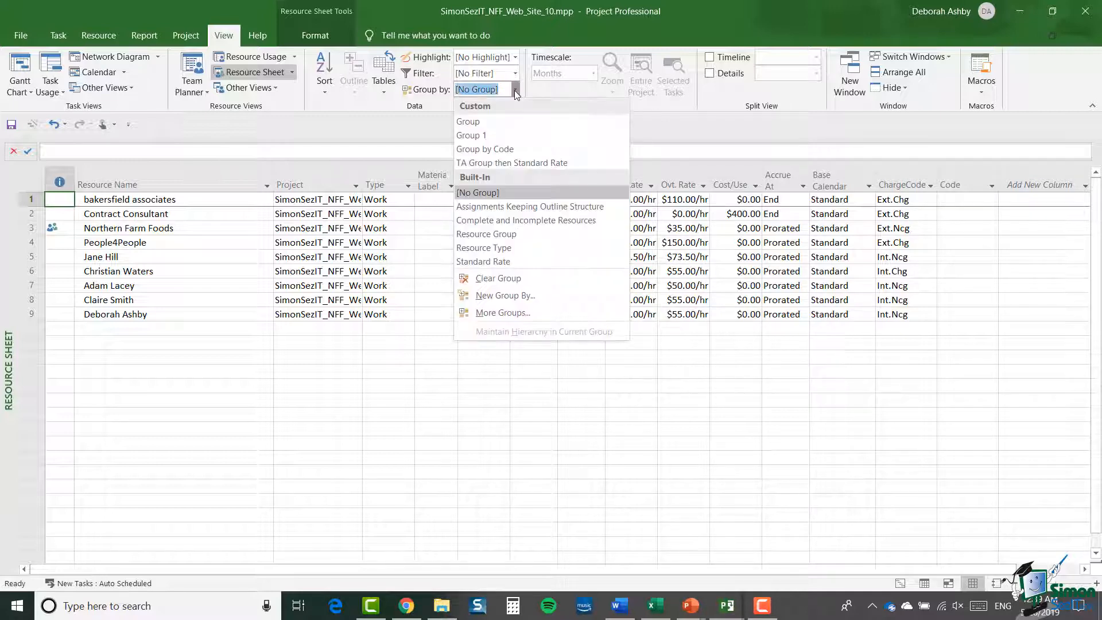
left_click(488, 312)
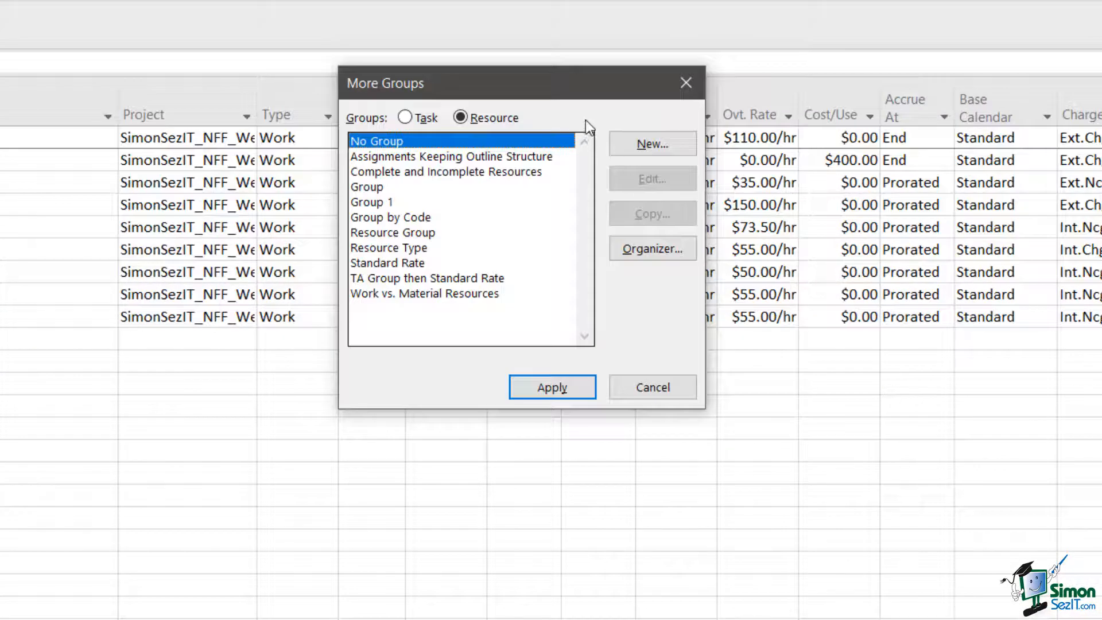
left_click(650, 143)
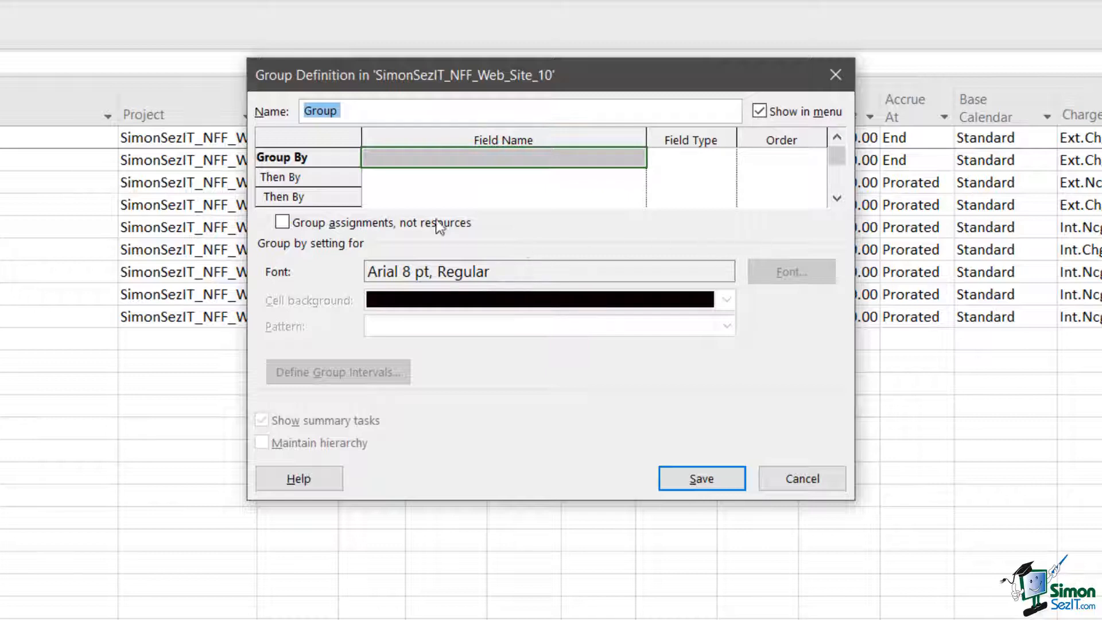
- Set the new definition to group resources by the Group field and then by Standard Rate
left_click(476, 156)
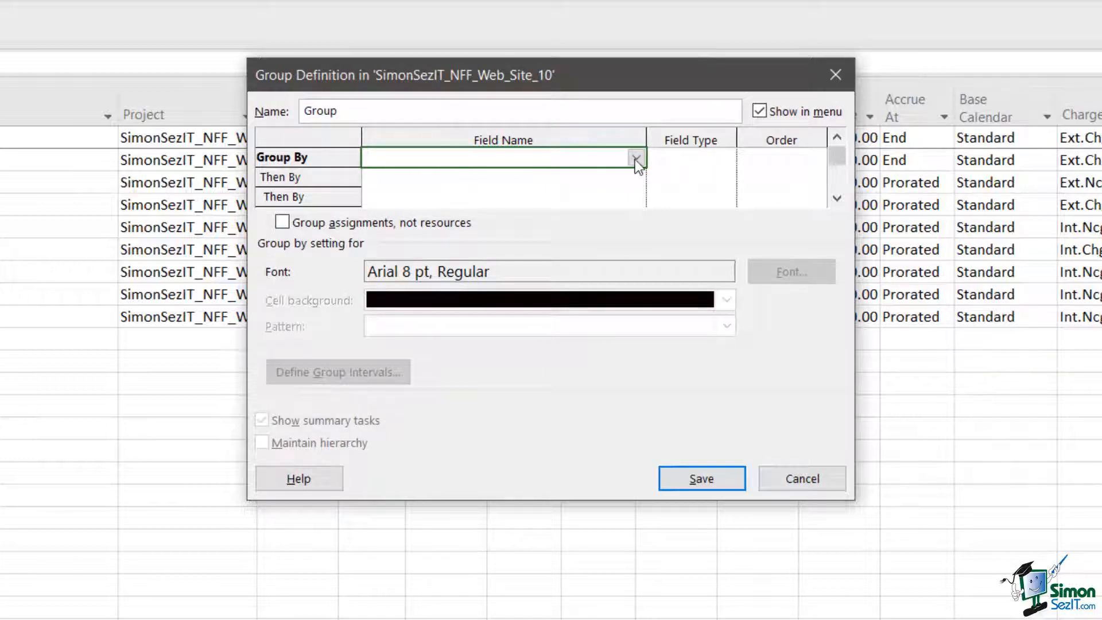
left_click(634, 159)
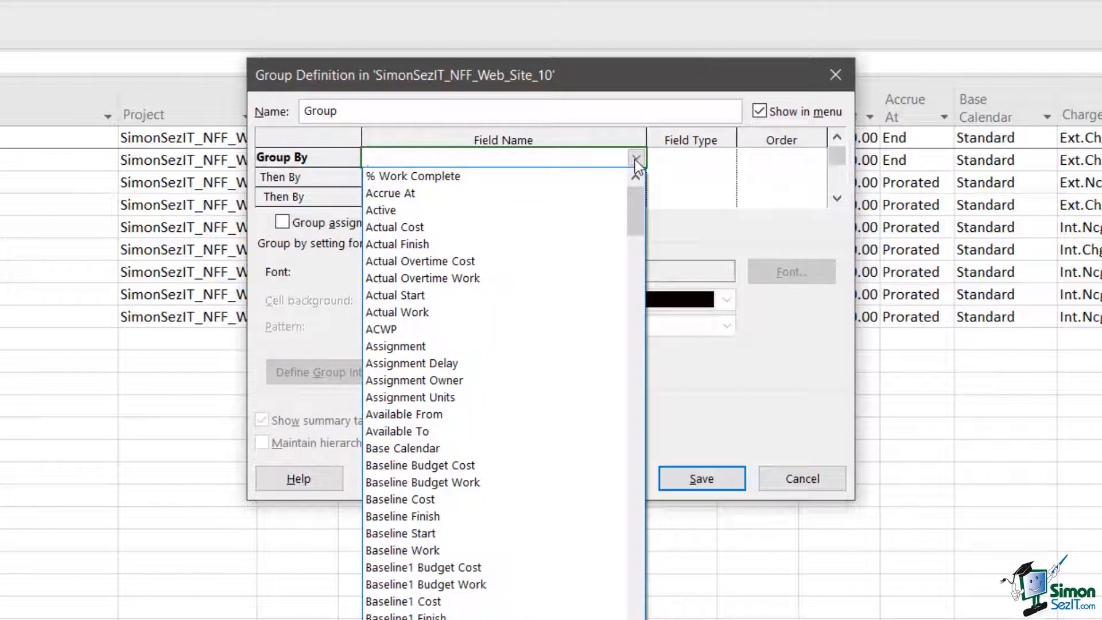
type("Group")
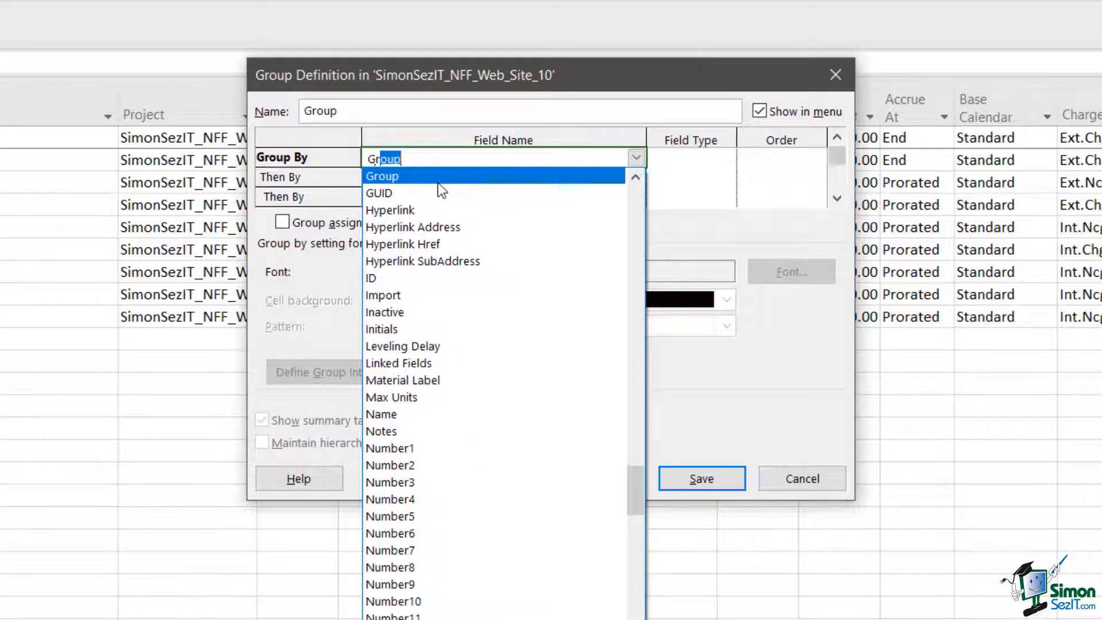
left_click(442, 176)
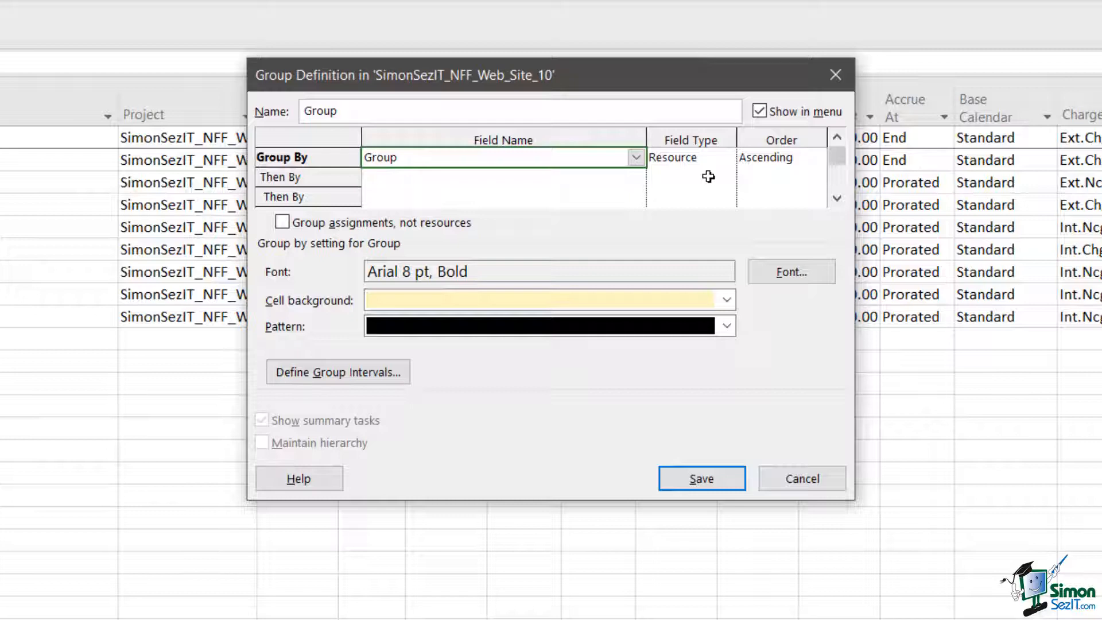
left_click(467, 178)
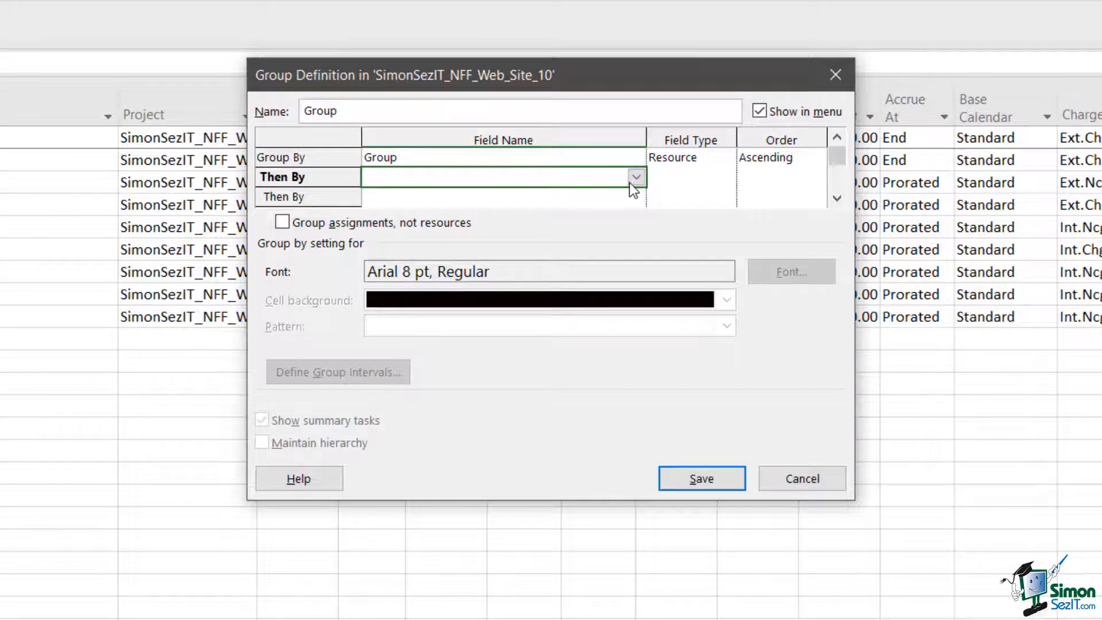
left_click(635, 177)
type("Standard Rate")
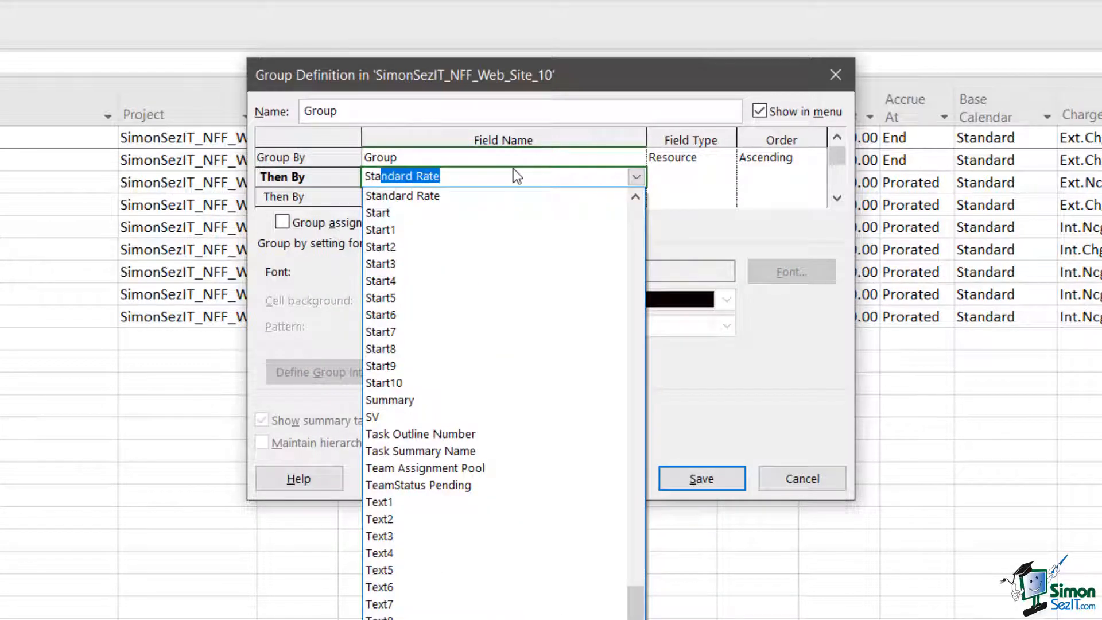
left_click(511, 175)
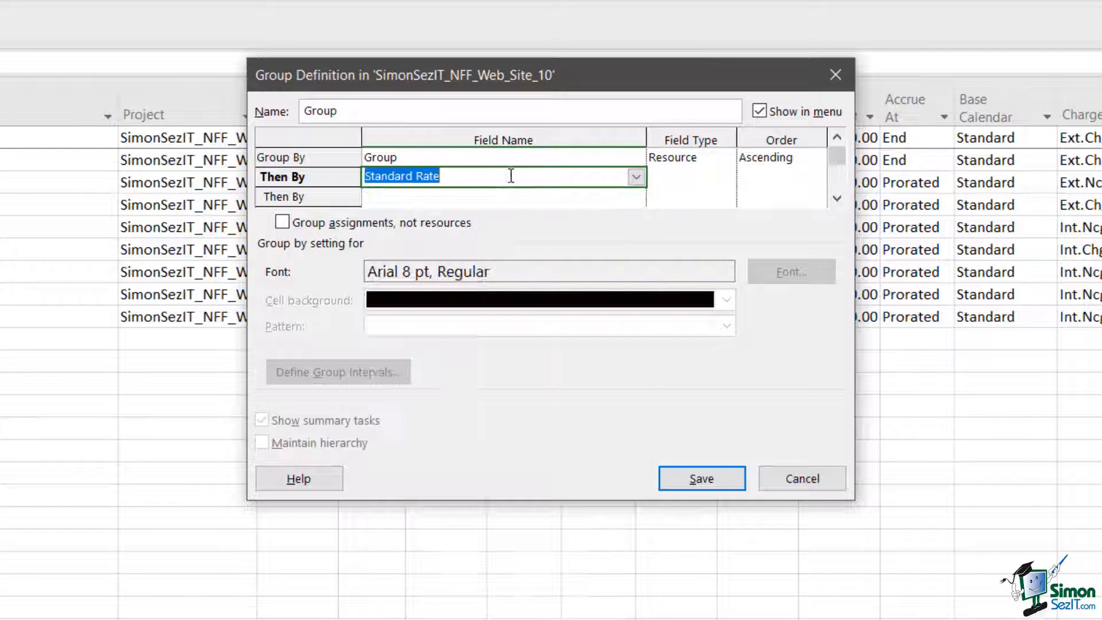
left_click(668, 178)
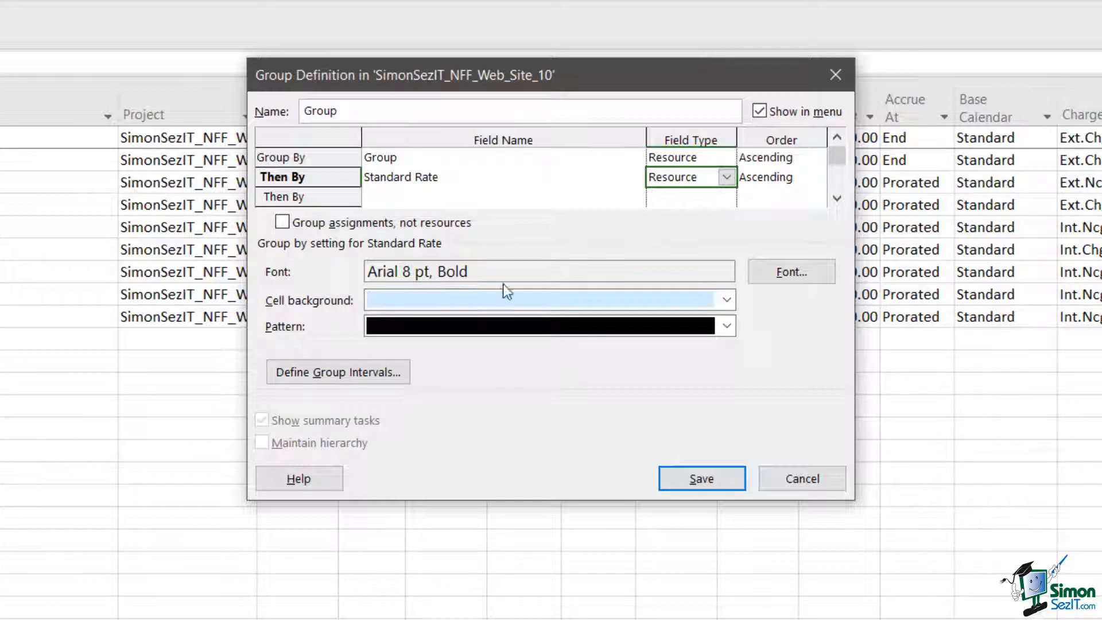
- Define the Standard Rate grouping on intervals, with a group interval of 25
left_click(354, 374)
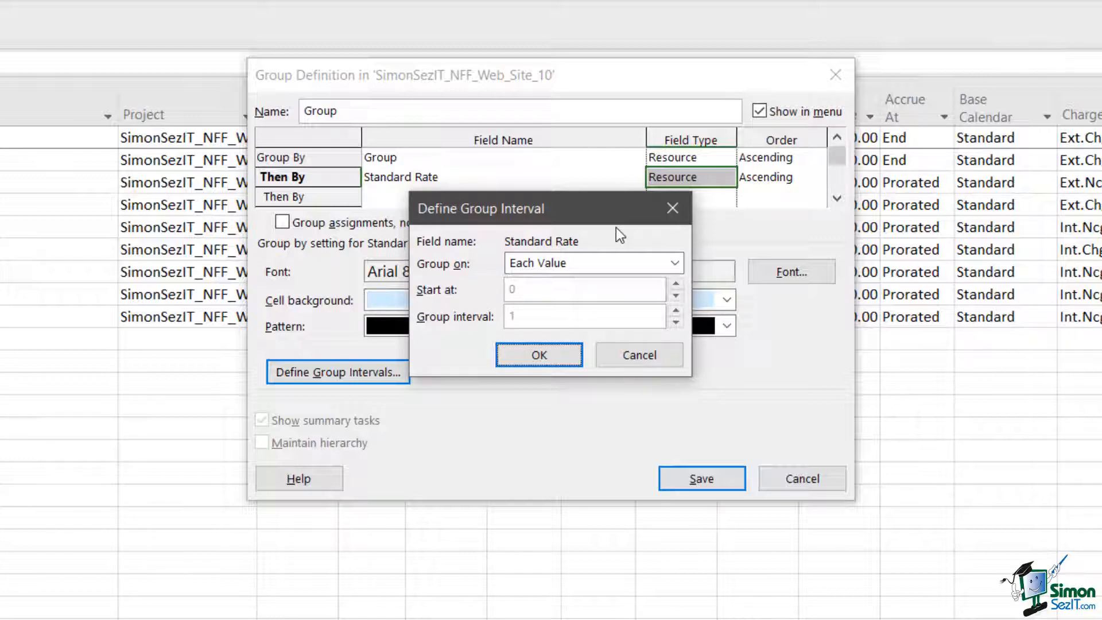
left_click(674, 262)
left_click(567, 301)
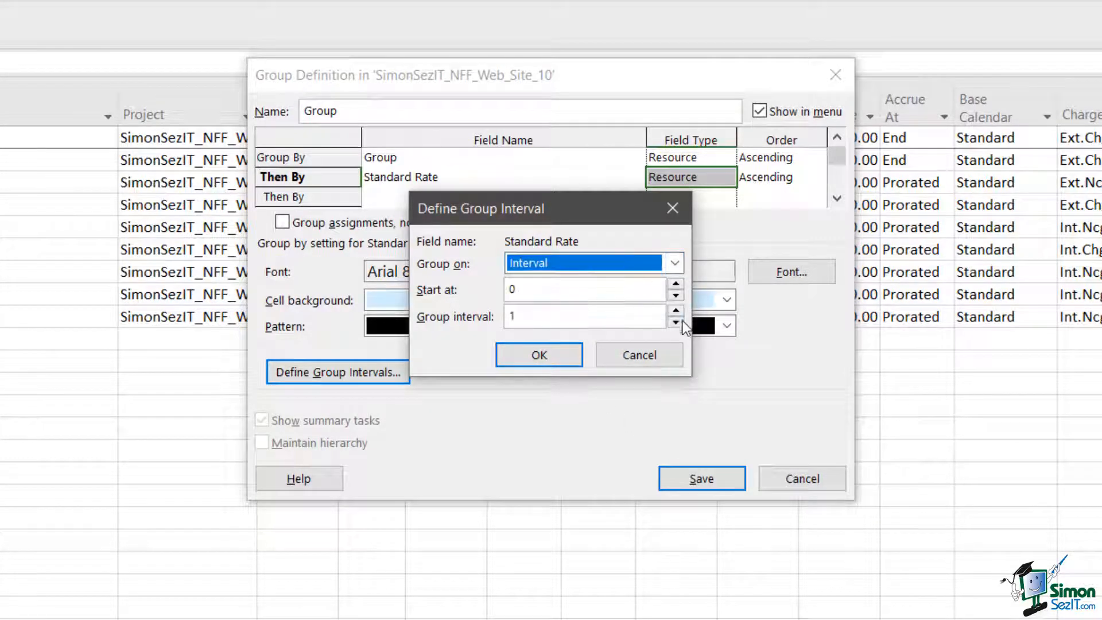
left_click(519, 315)
key("BackSpace")
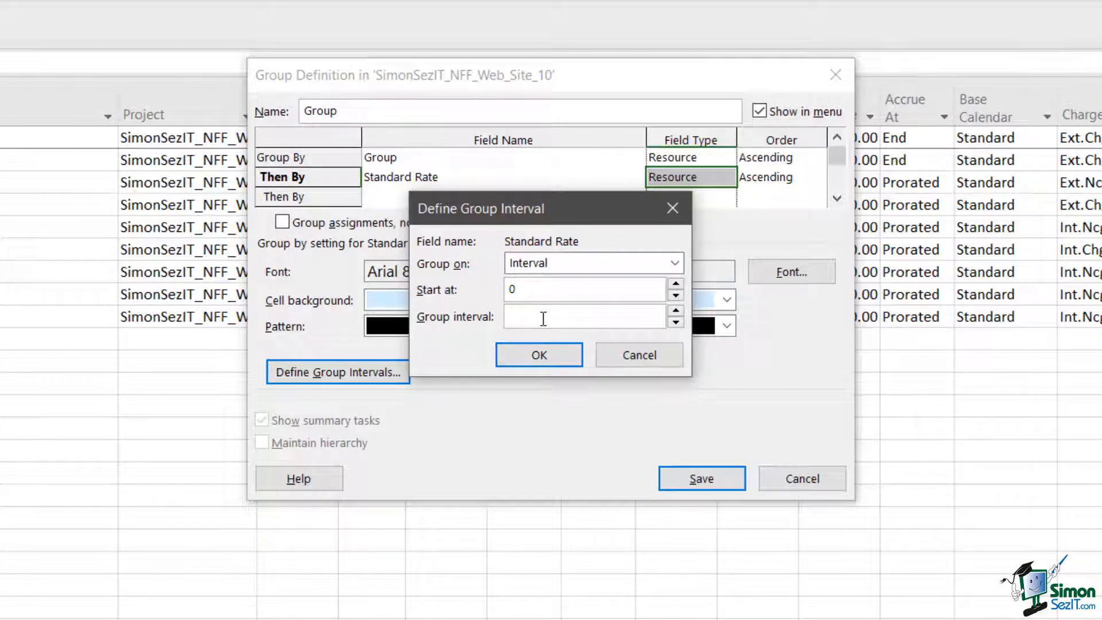
type("25")
left_click(549, 359)
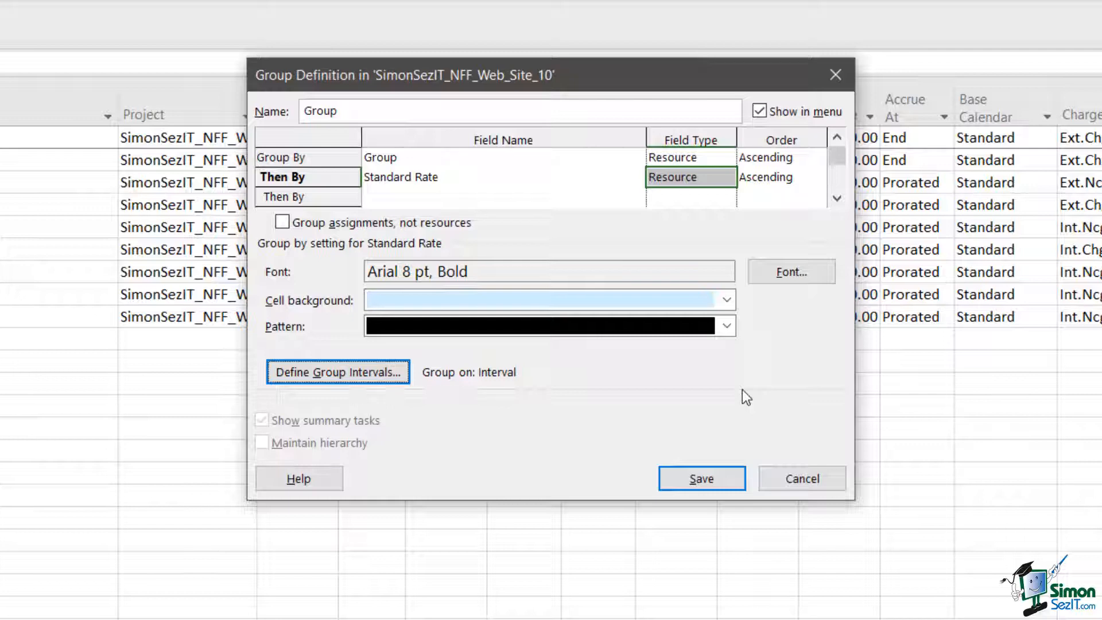
- Try % Work Complete as a third grouping level, examine its group interval options, and remove that level again
left_click(401, 198)
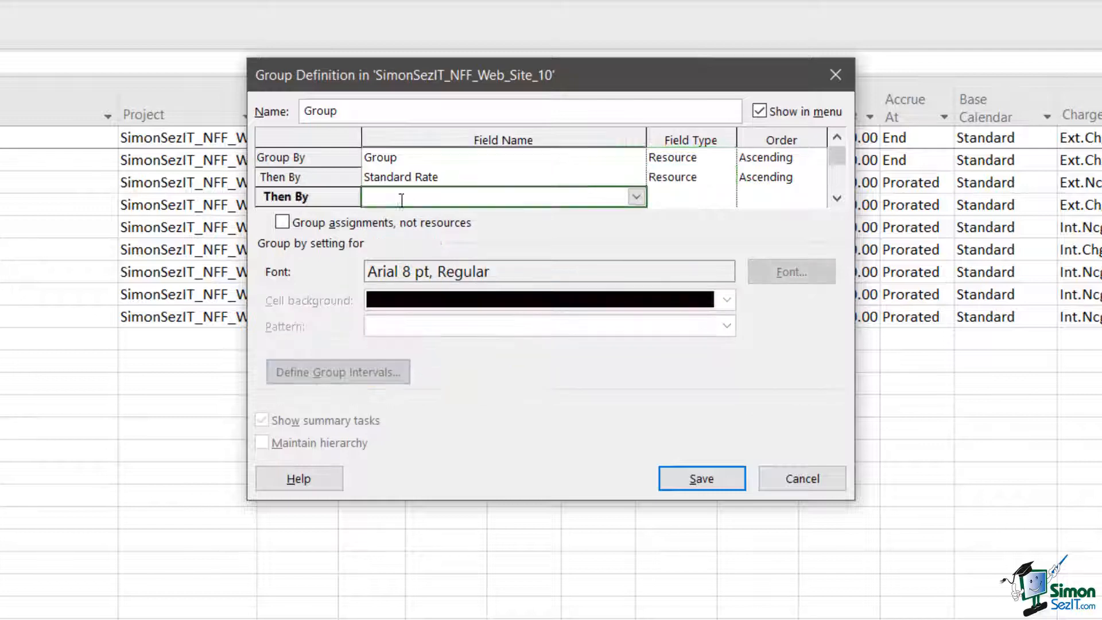
left_click(636, 197)
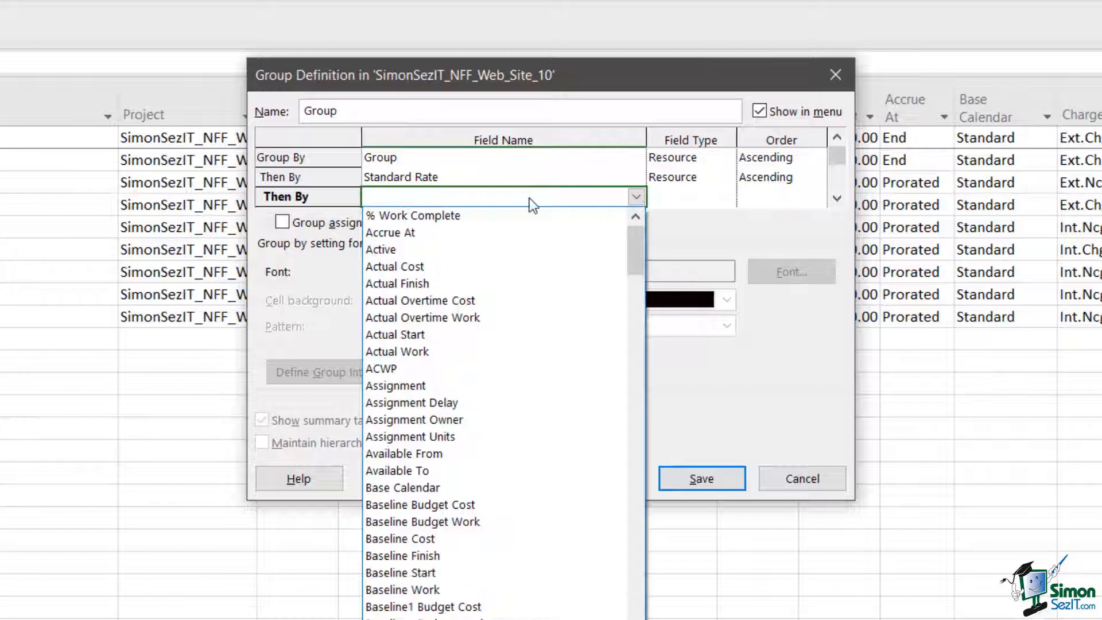
left_click(473, 215)
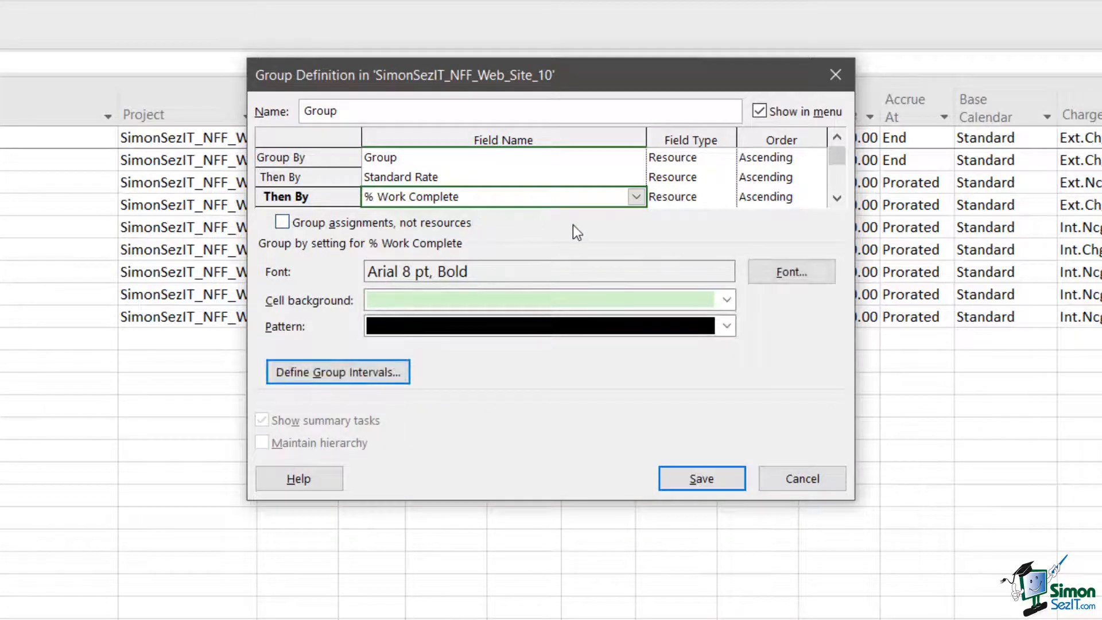
left_click(355, 374)
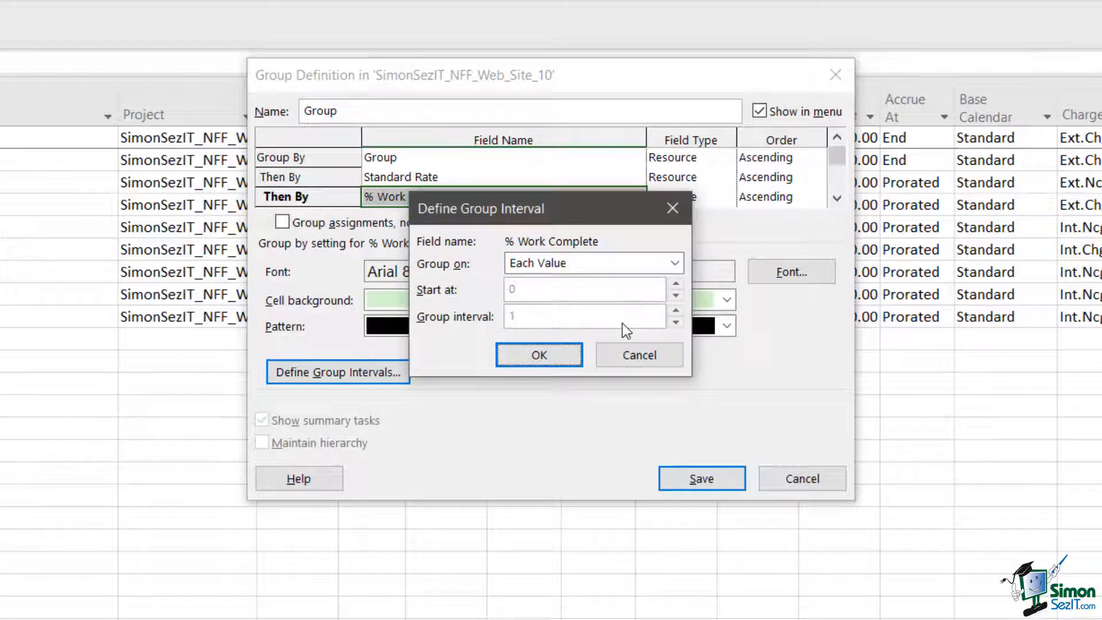
left_click(675, 264)
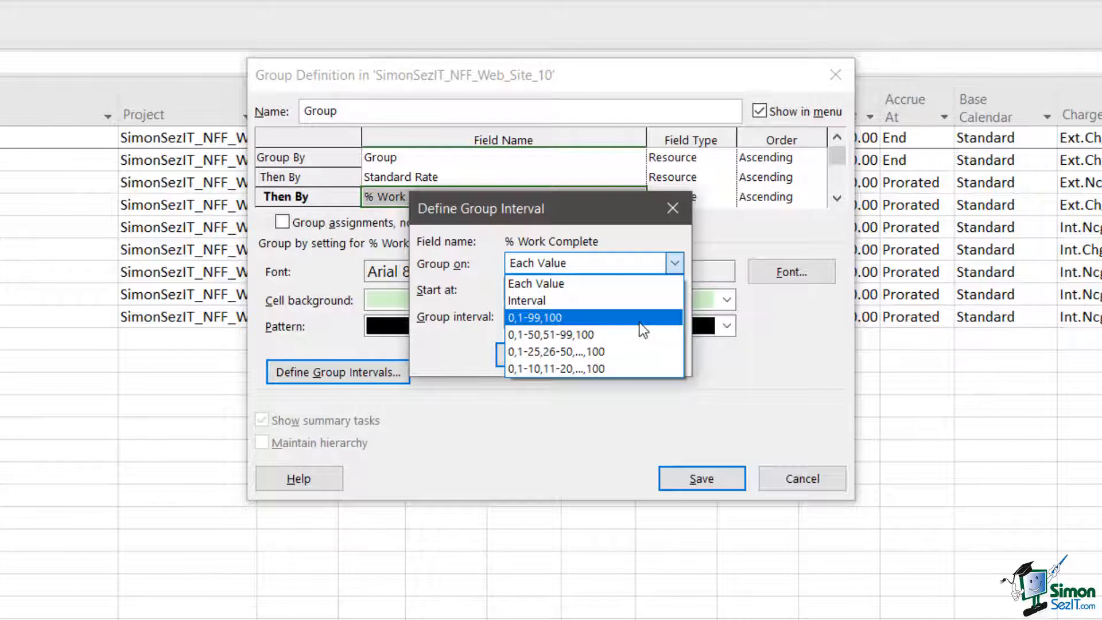
left_click(672, 210)
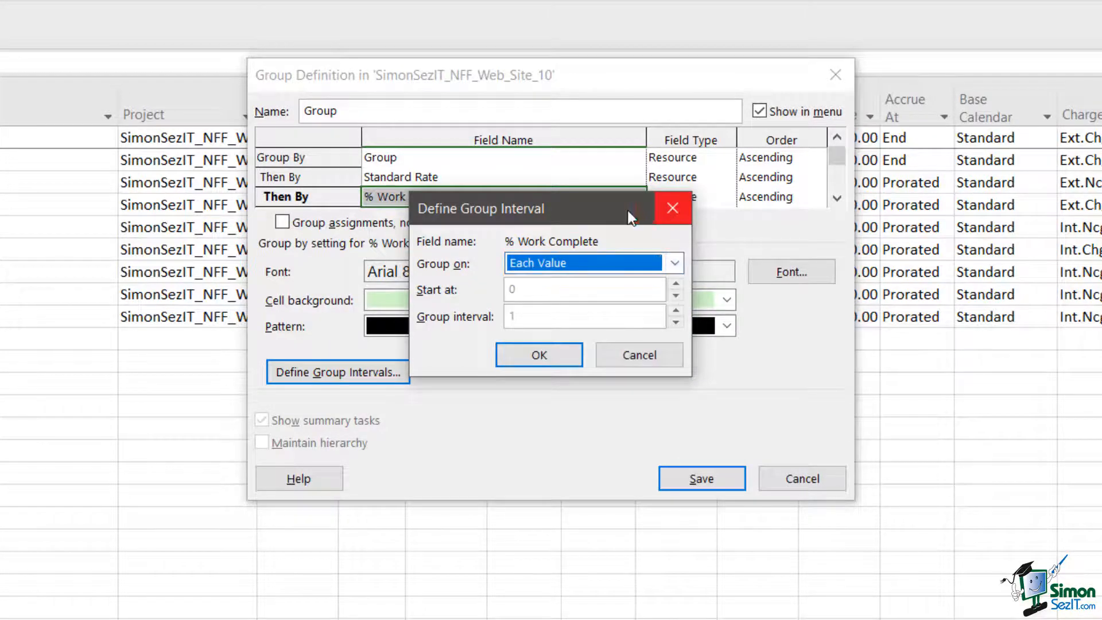
left_click(676, 209)
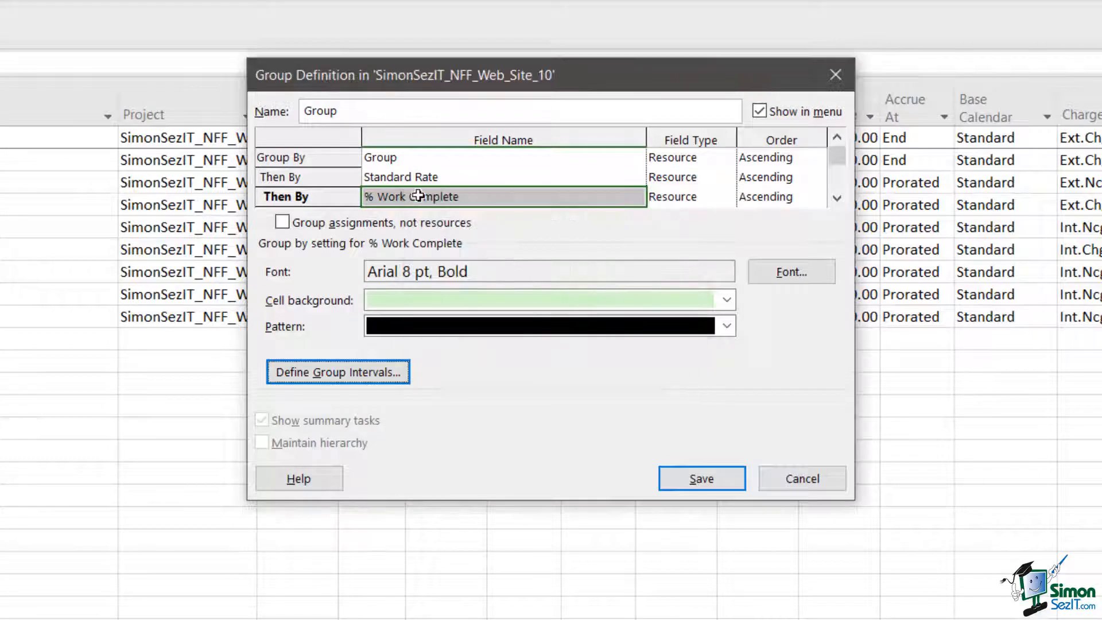
key("Delete")
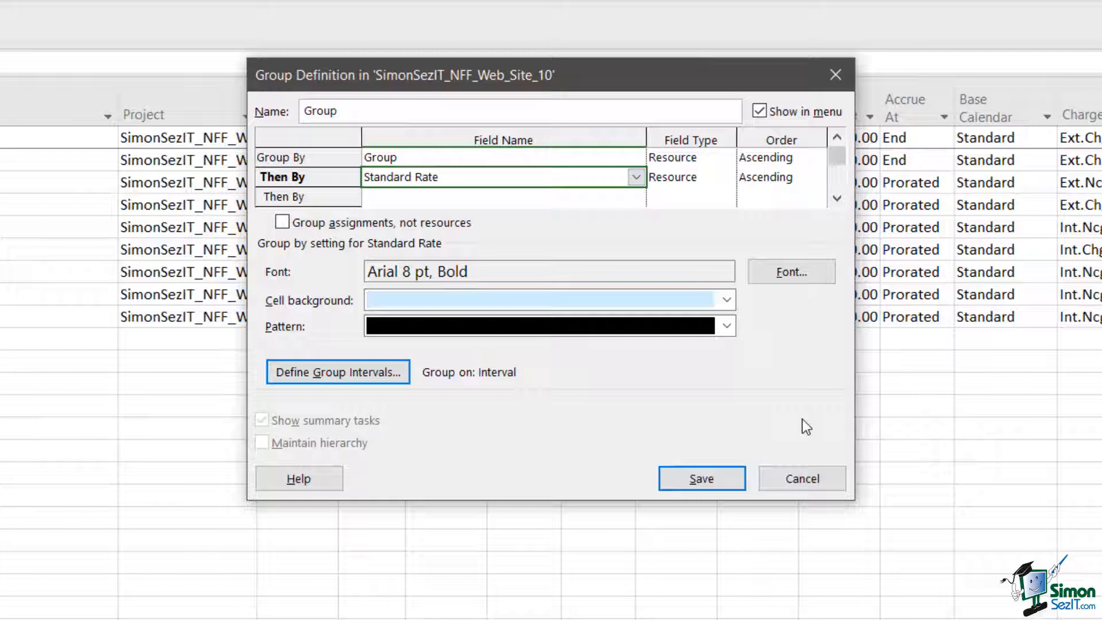
- Set the font of the Standard Rate grouping level to Imprint MT Shadow at size 10
left_click(790, 273)
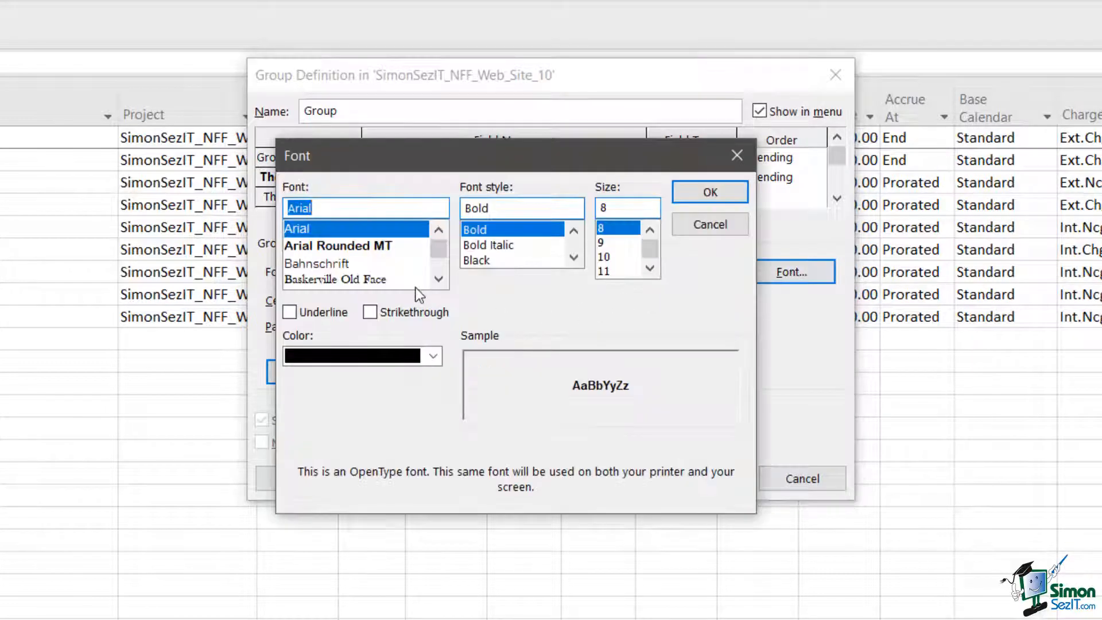
left_click(439, 281)
left_click(438, 280)
left_click(439, 280)
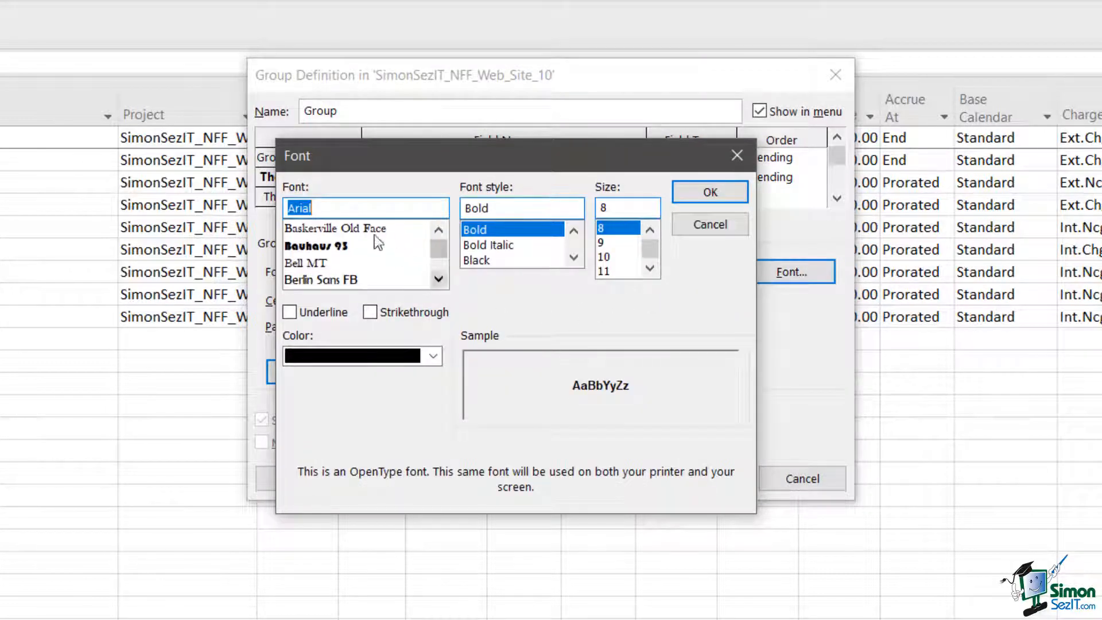
type("im")
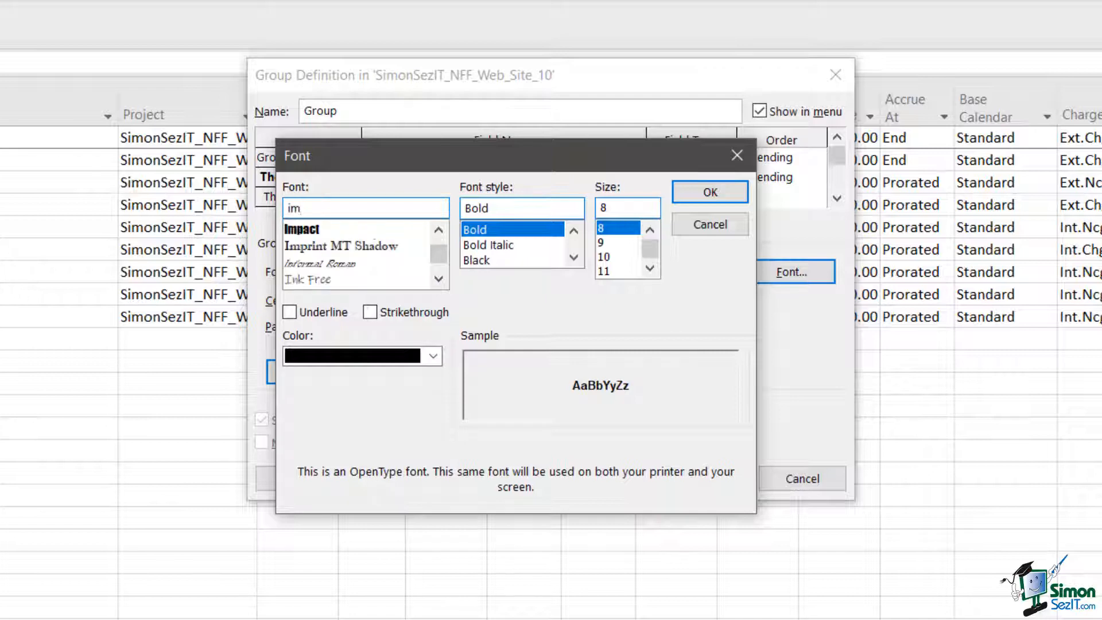
left_click(355, 244)
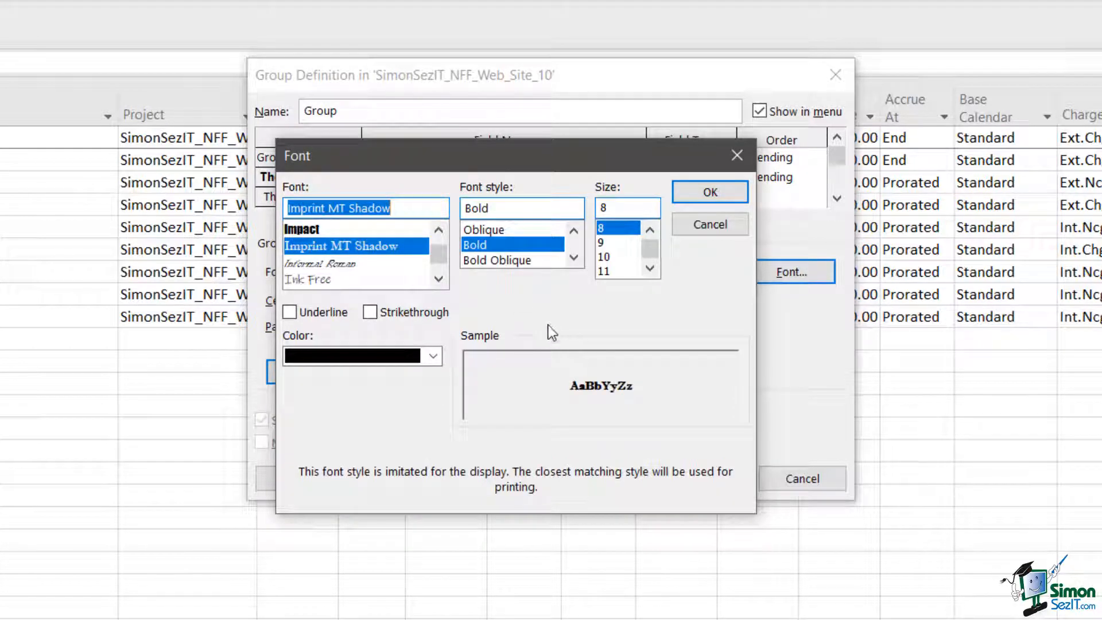
left_click(608, 258)
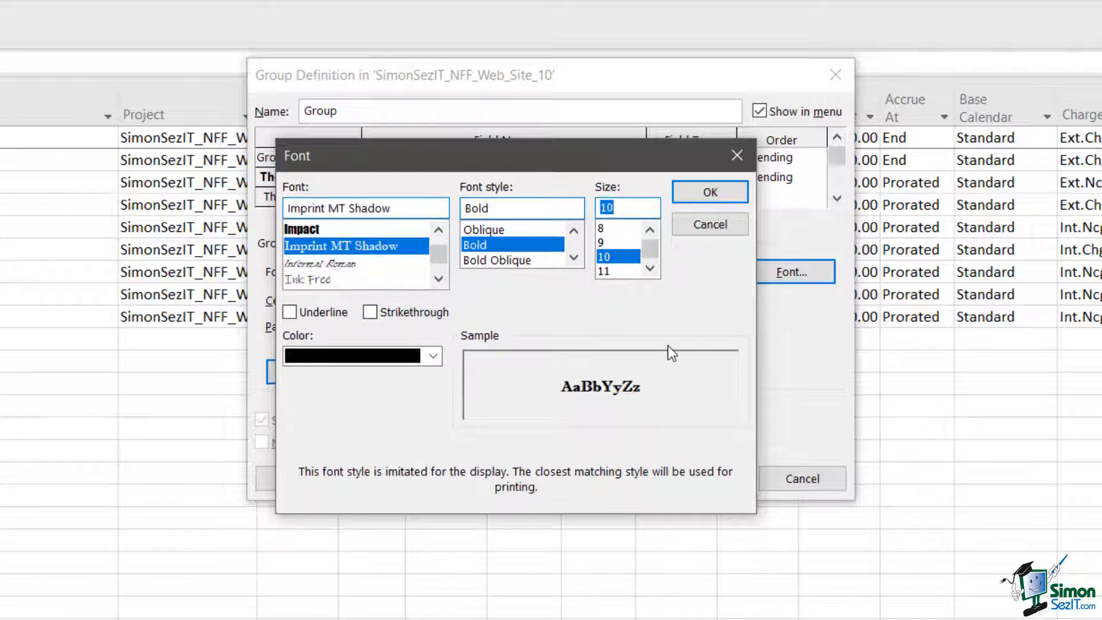
left_click(683, 195)
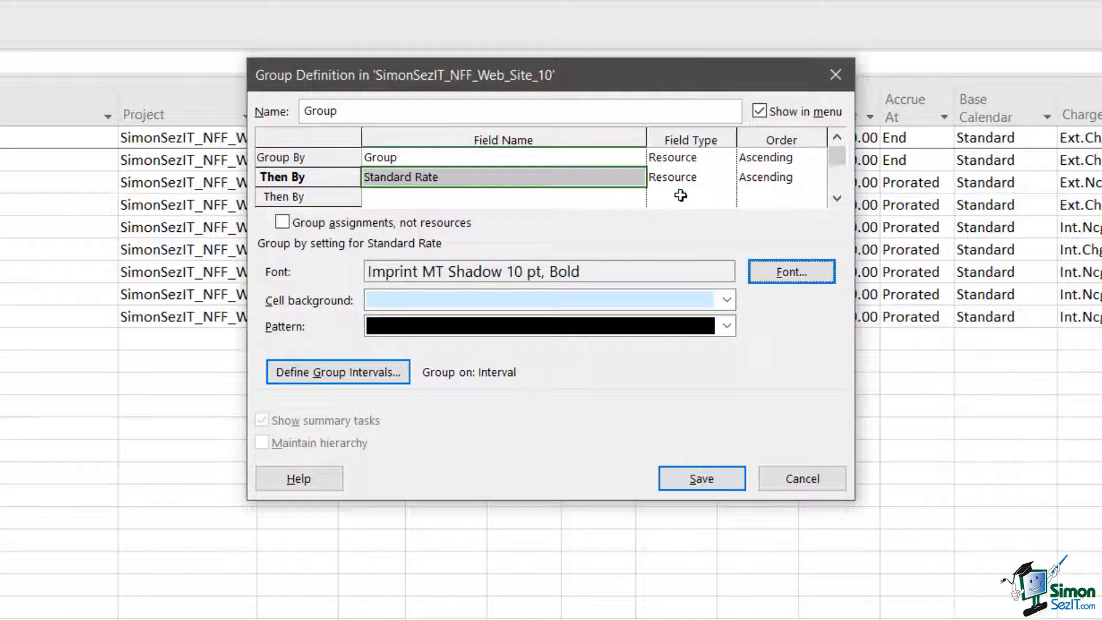
- Give the Standard Rate level a light green cell background and a grey dotted pattern, and save the group definition
left_click(728, 301)
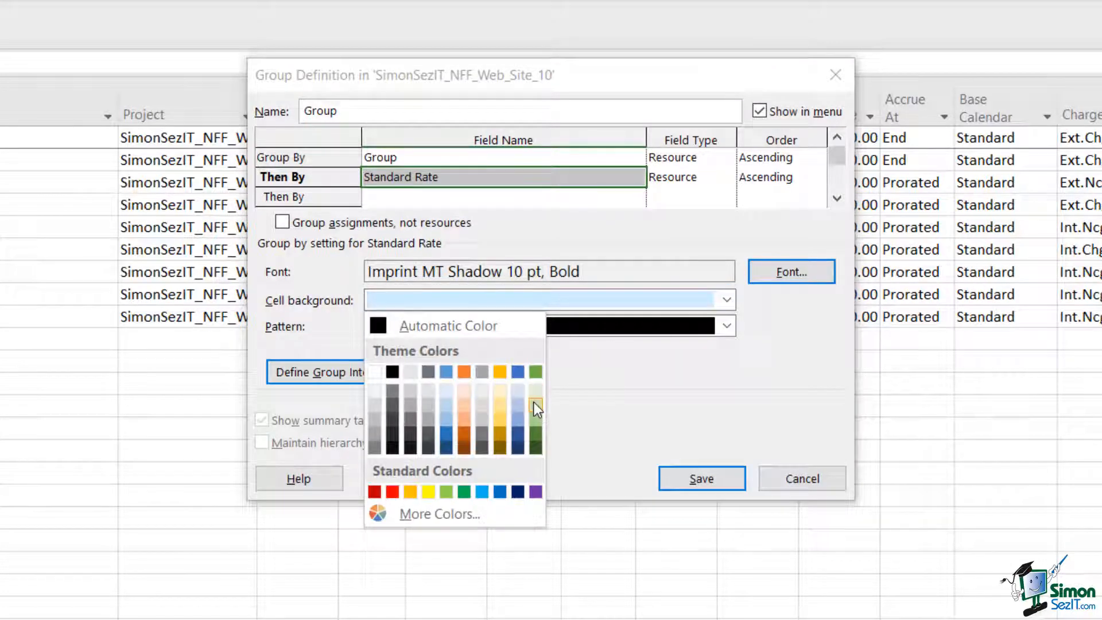
left_click(533, 403)
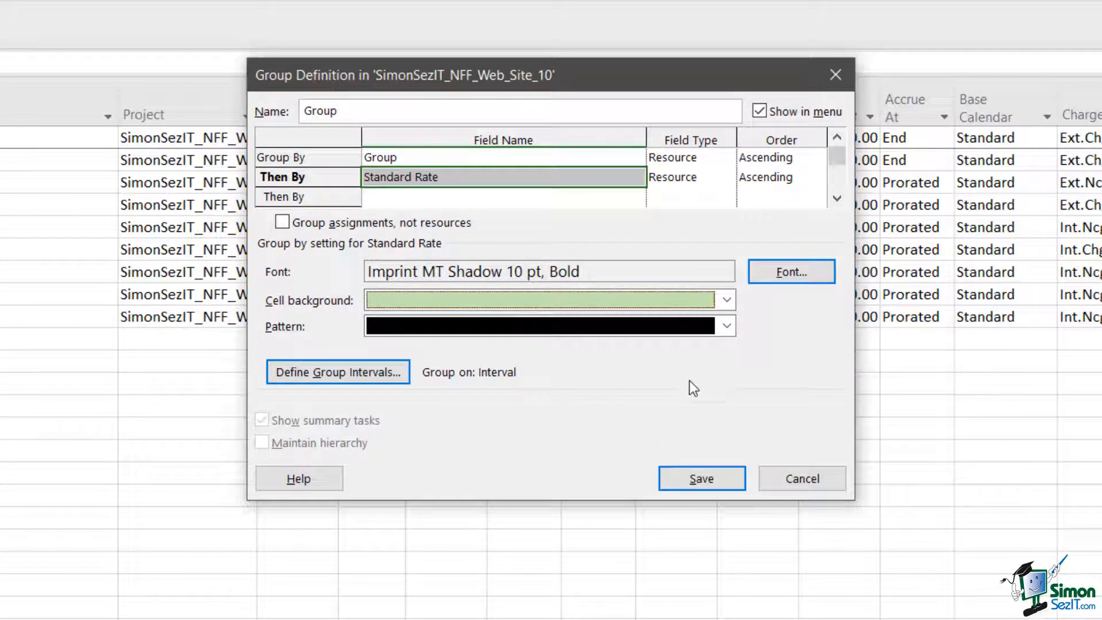
left_click(724, 326)
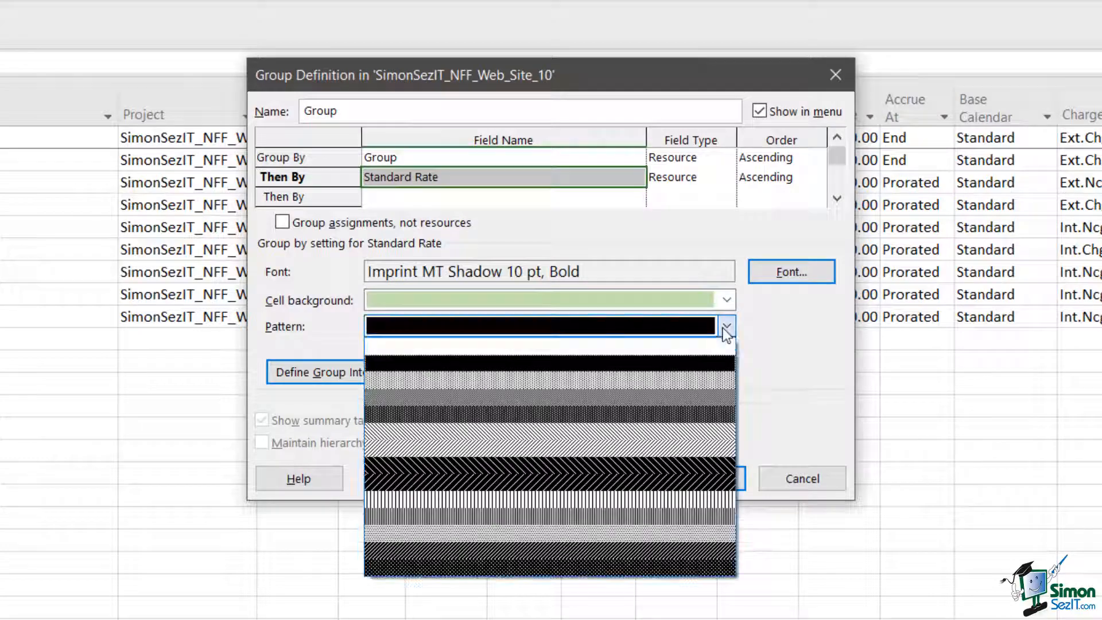
left_click(684, 386)
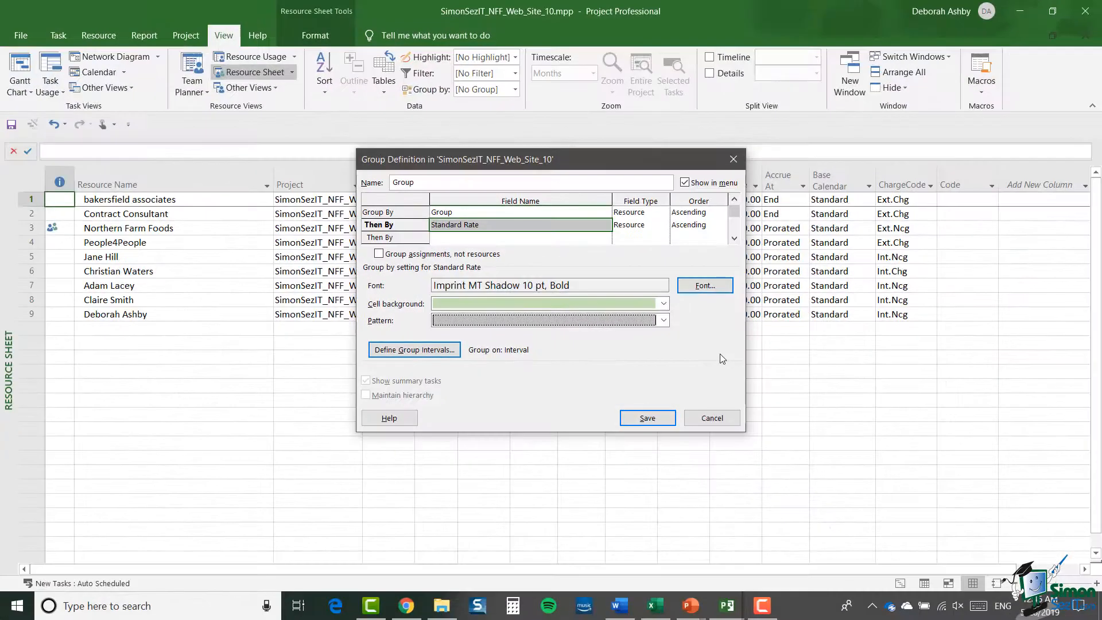
left_click(647, 418)
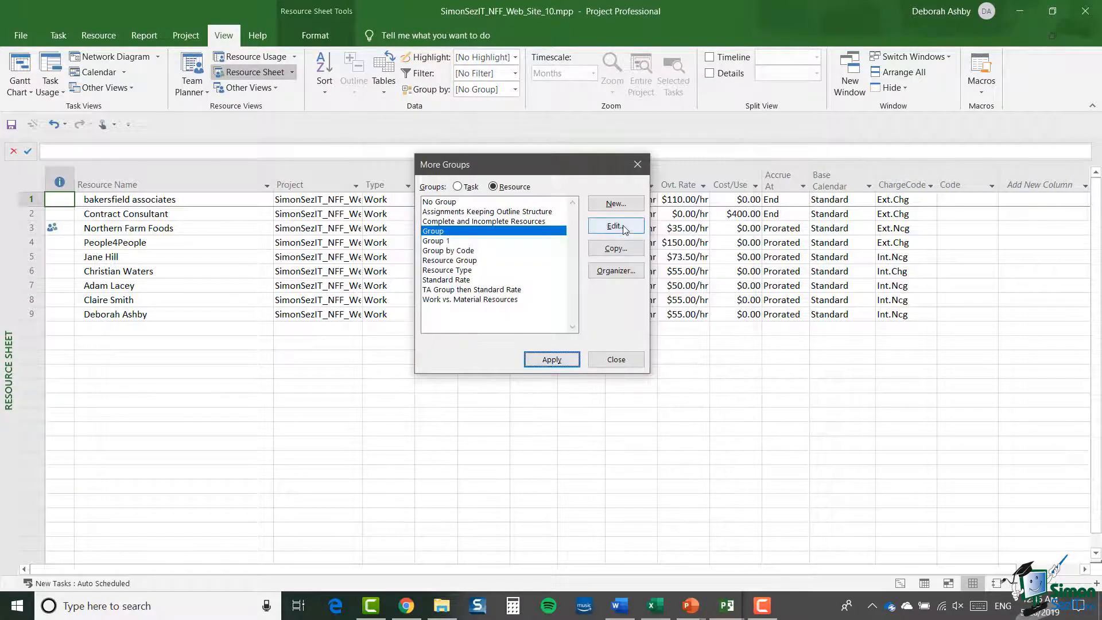
- Change the name of the custom resource group definition Group to DA Group, save it, and apply it to the resource sheet
left_click(623, 228)
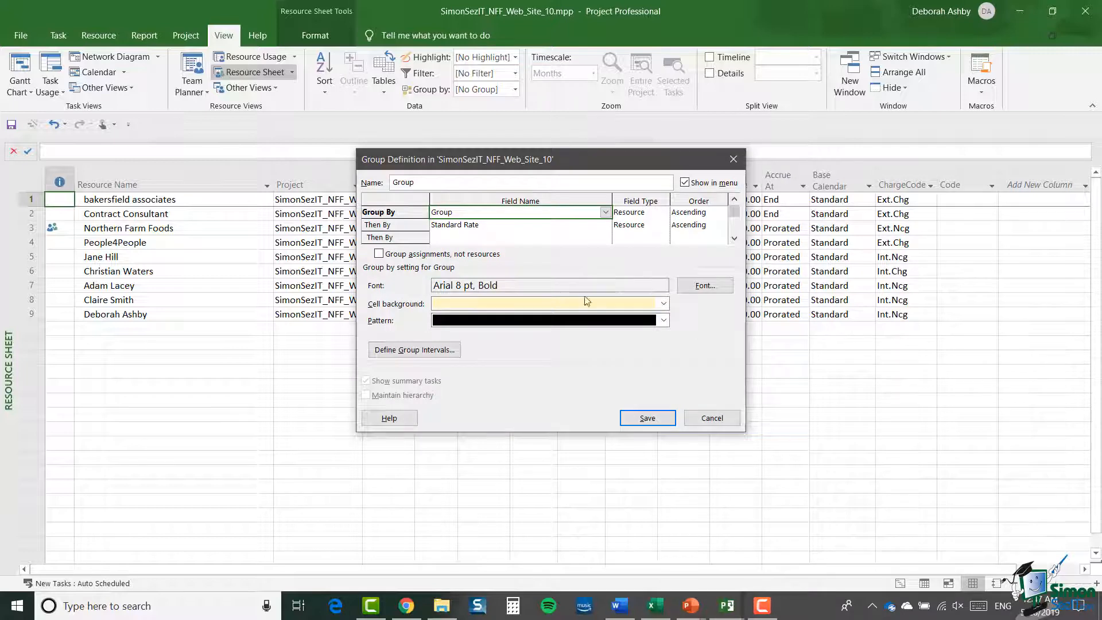
double_click(425, 182)
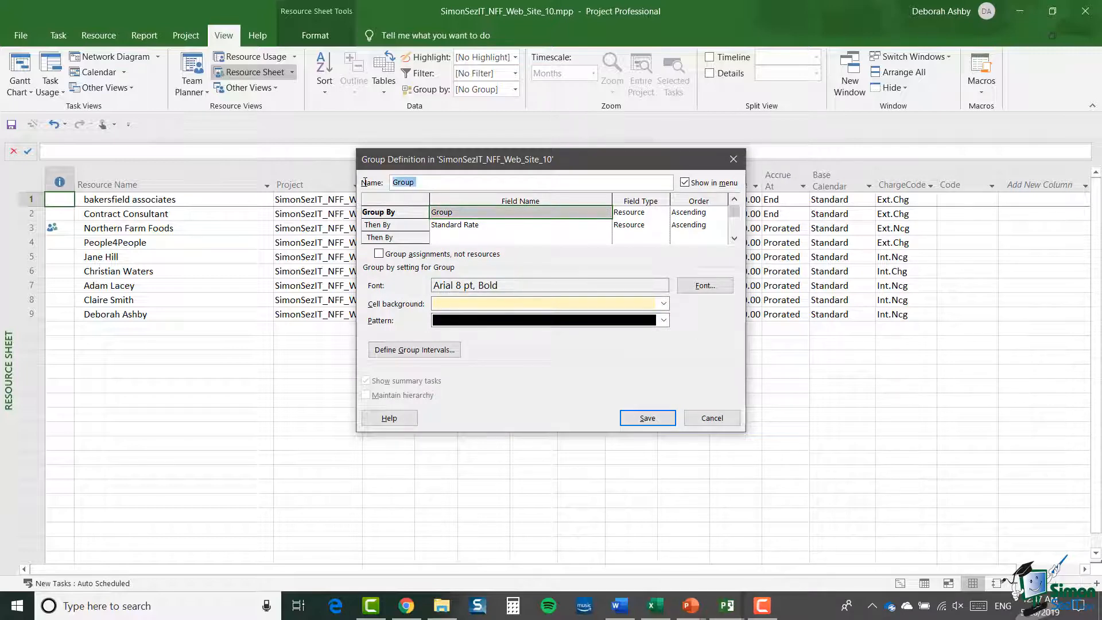
type("DA Group")
left_click(651, 422)
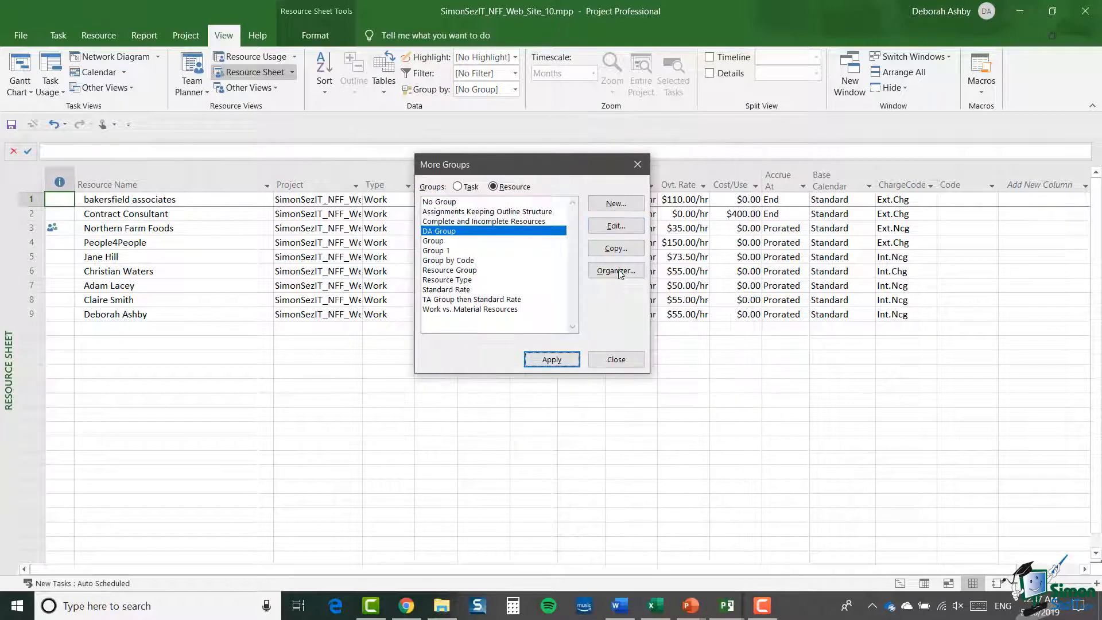
left_click(546, 365)
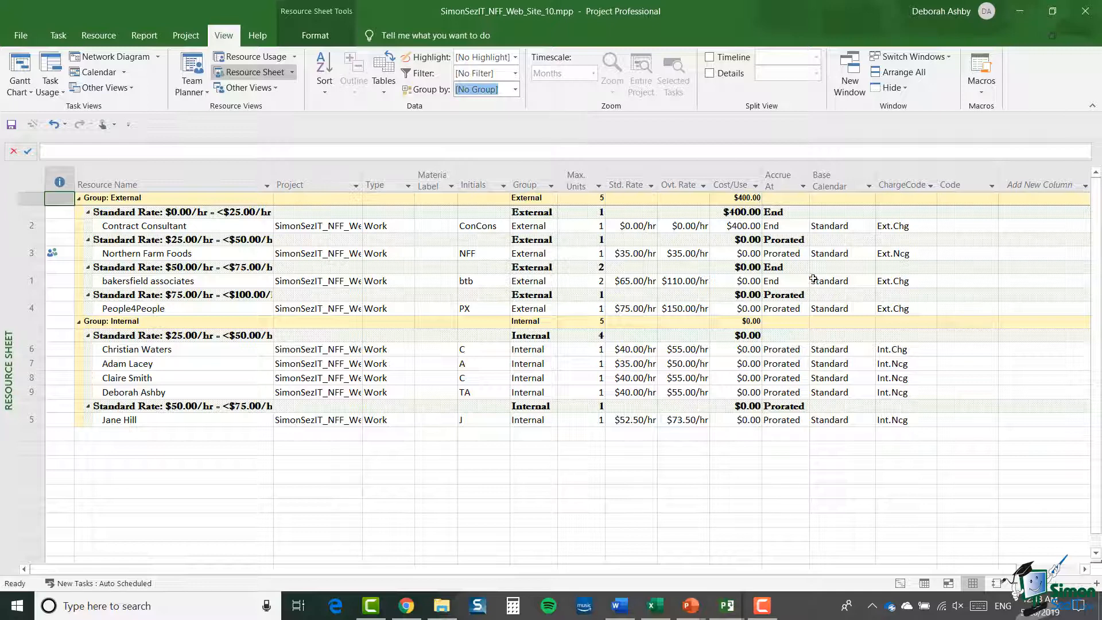
- Examine the Max. Units rollups for the External and Internal groups and for the Internal $25.00 to $50.00 Standard Rate interval
left_click(579, 184)
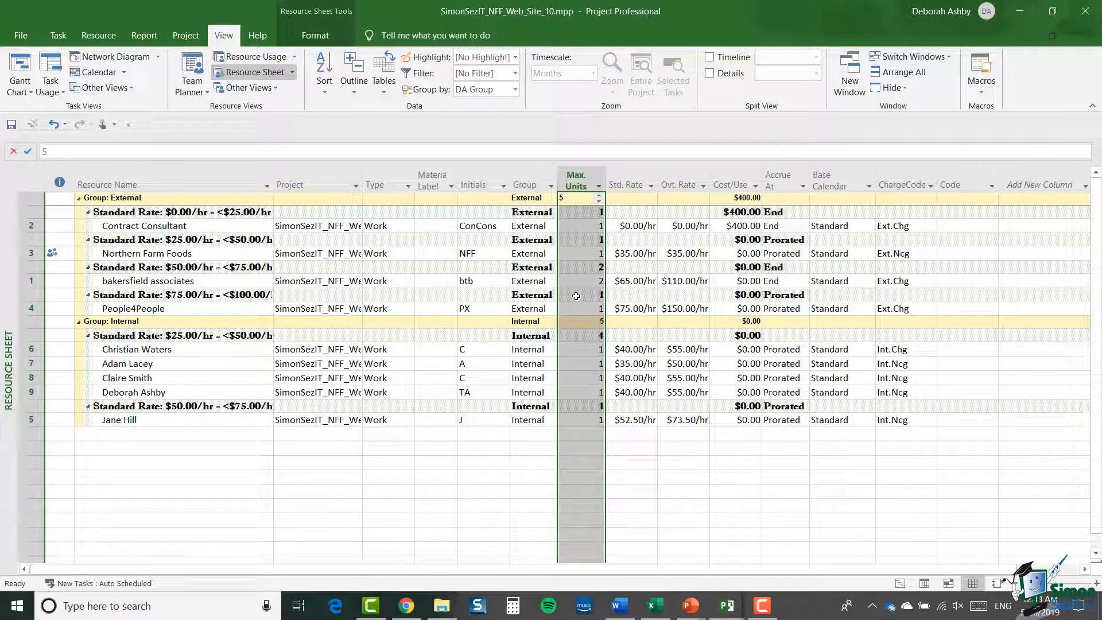
left_click(581, 321)
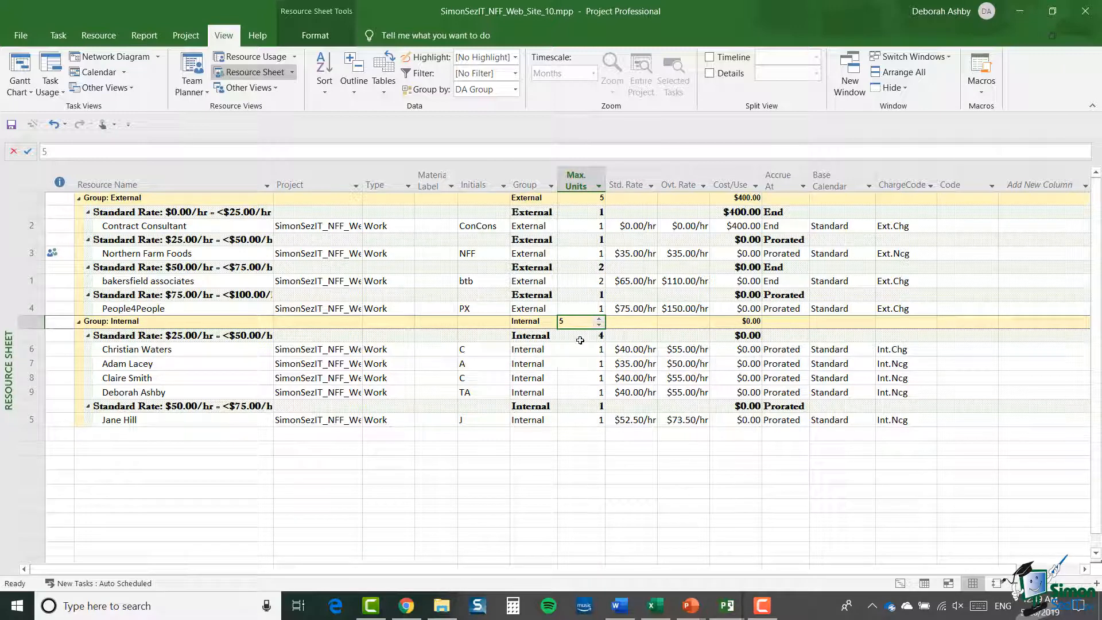
left_click(580, 339)
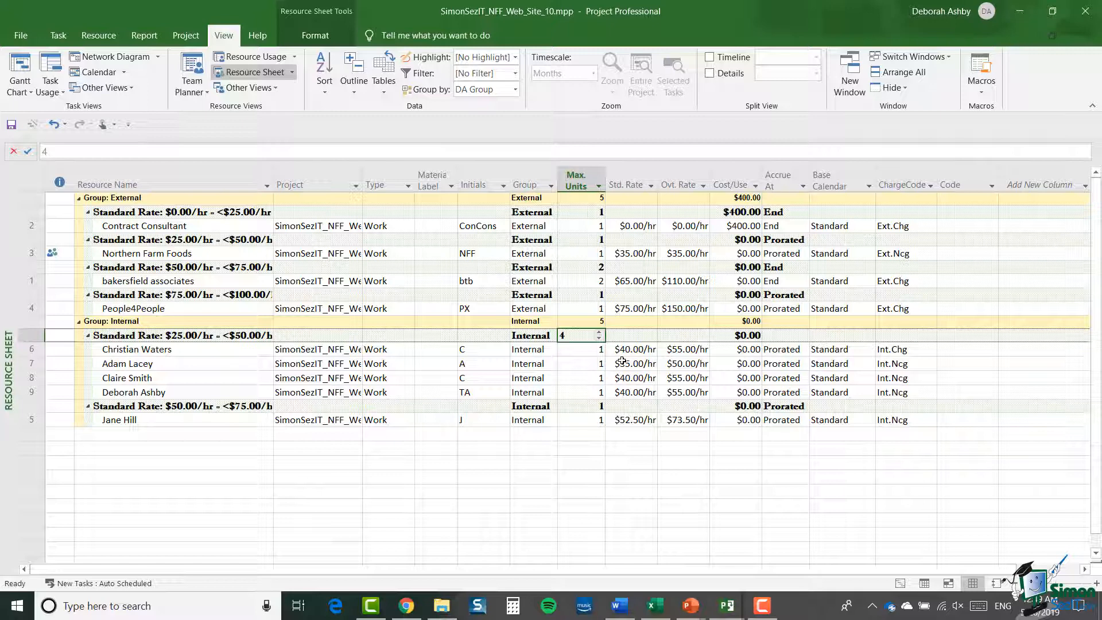
- Clear the resource sheet grouping and save the DA Group definition with grouping by assignments, not resources, without applying it
left_click(515, 90)
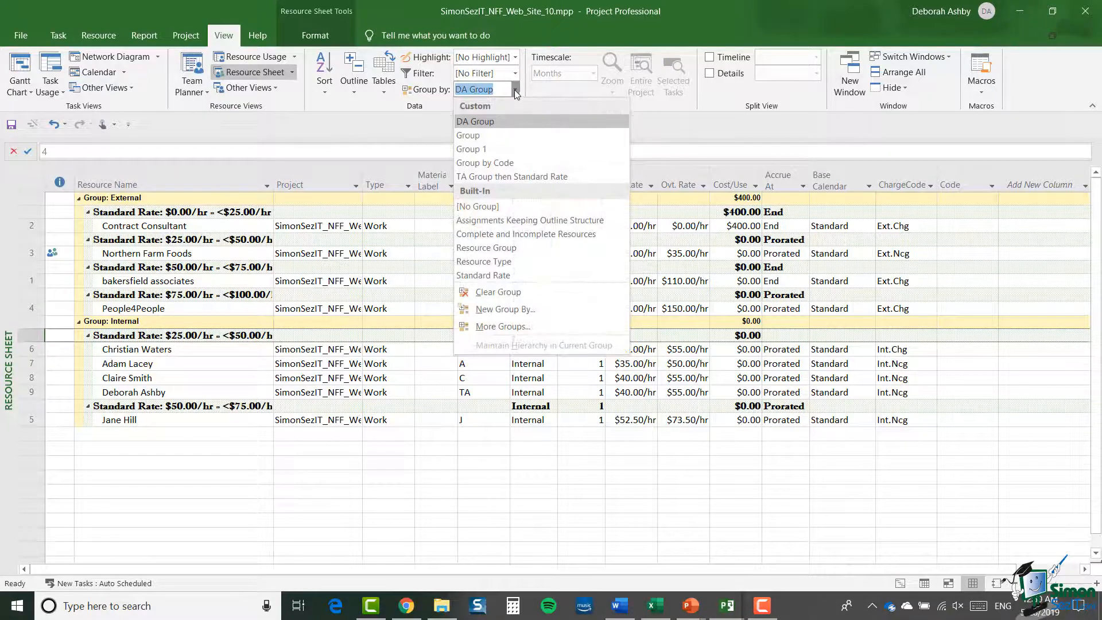
left_click(520, 208)
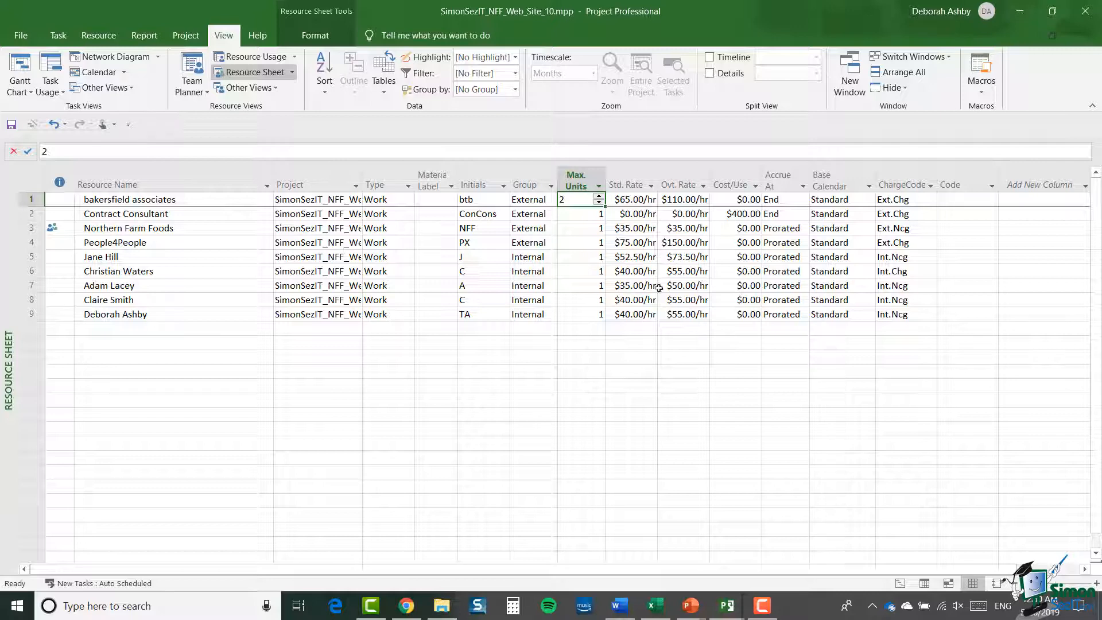
left_click(515, 90)
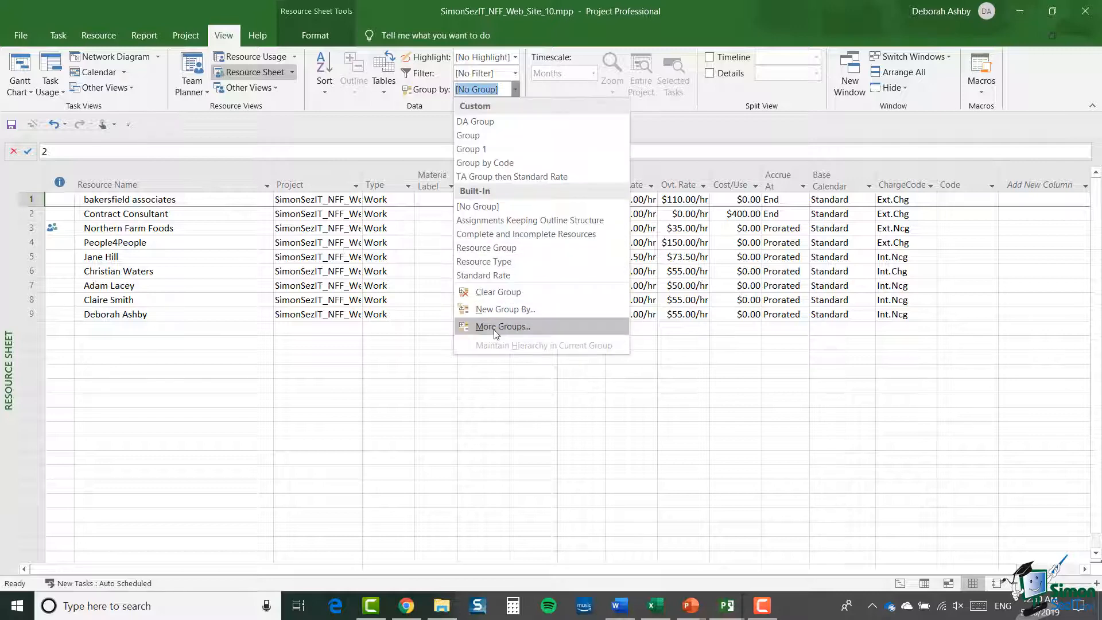
left_click(494, 330)
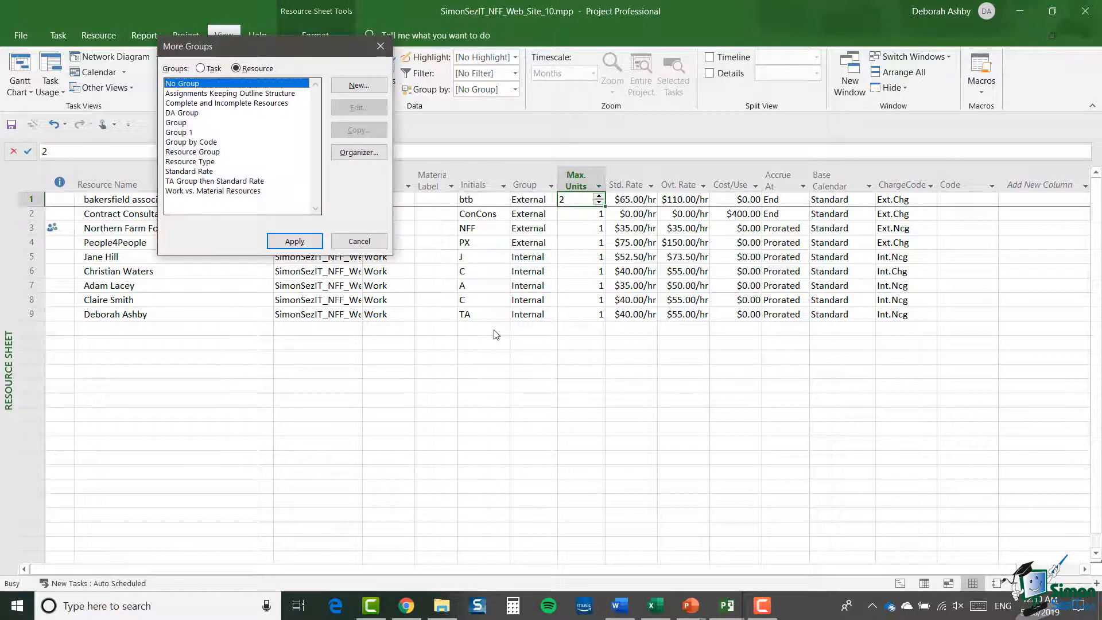
left_click(206, 113)
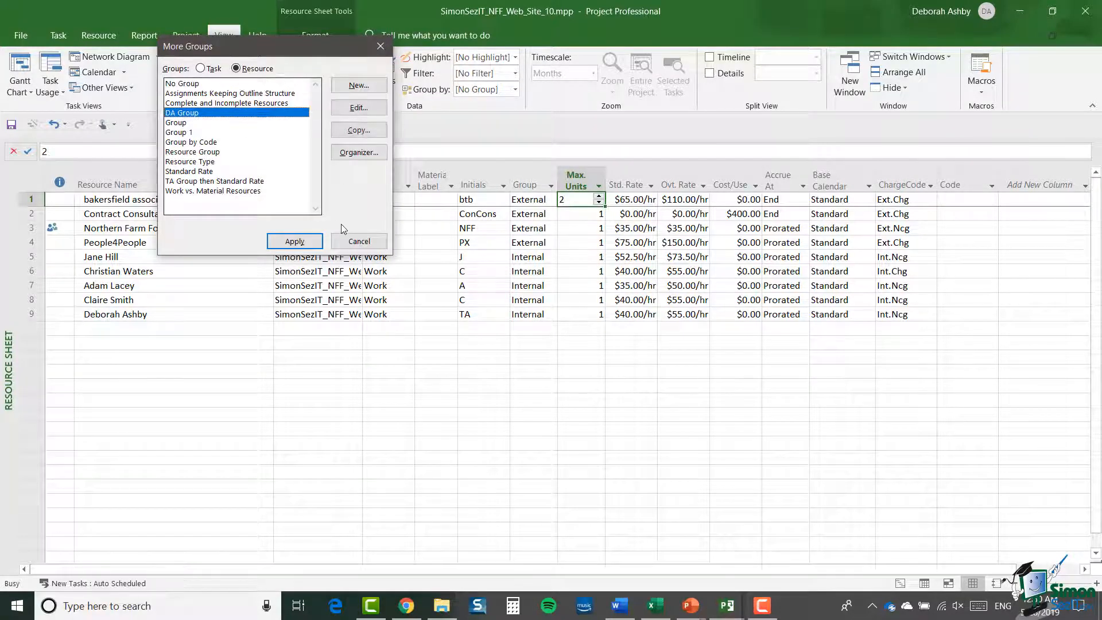
left_click(359, 107)
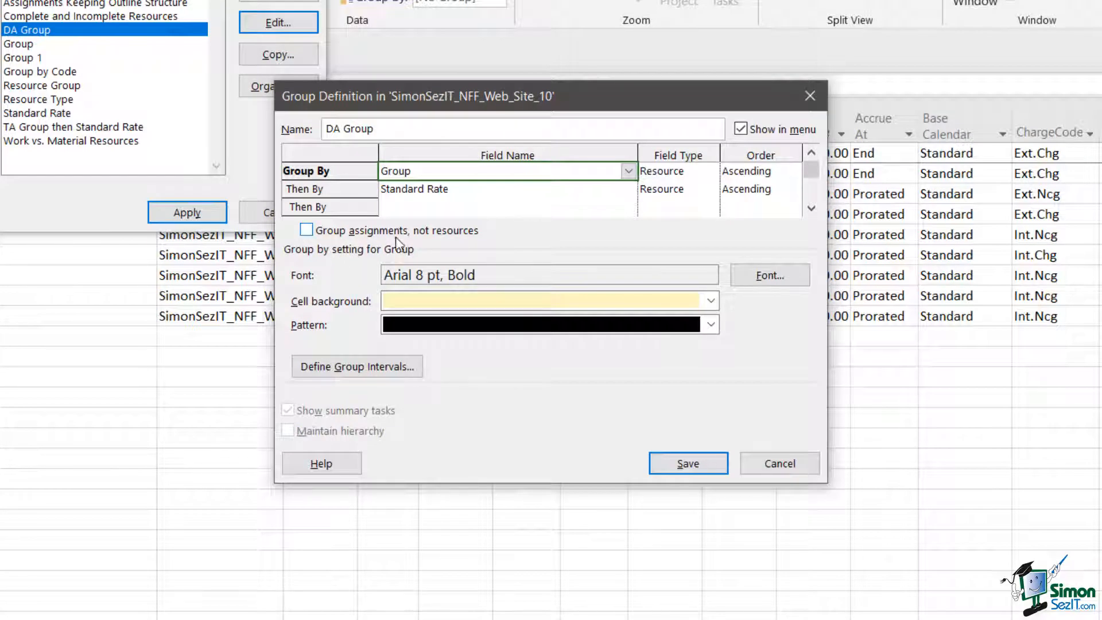
left_click(310, 232)
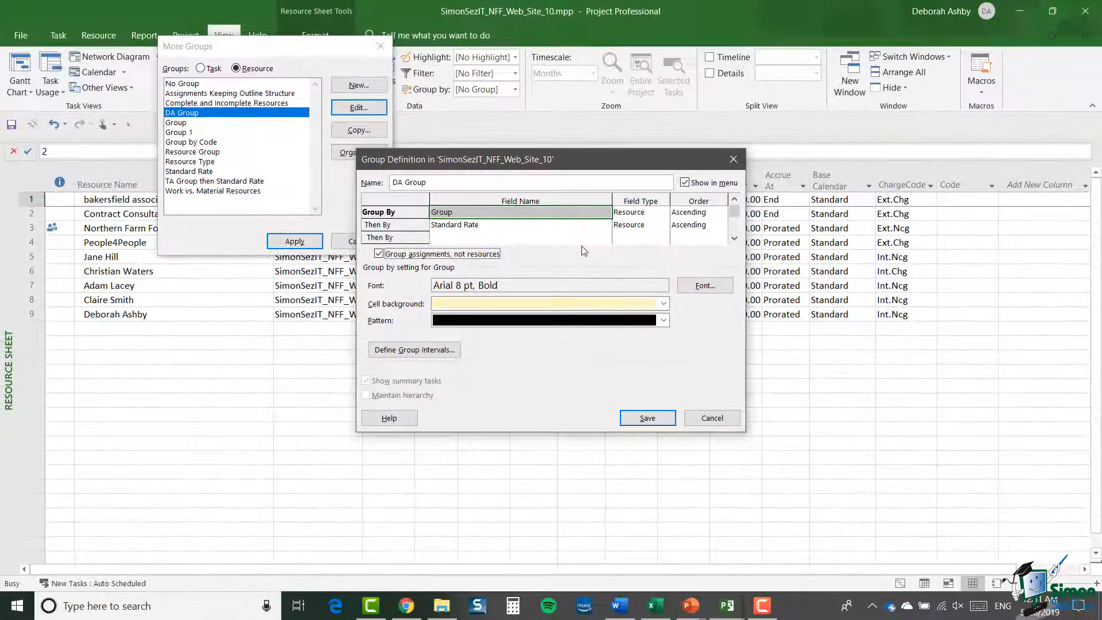
left_click(645, 418)
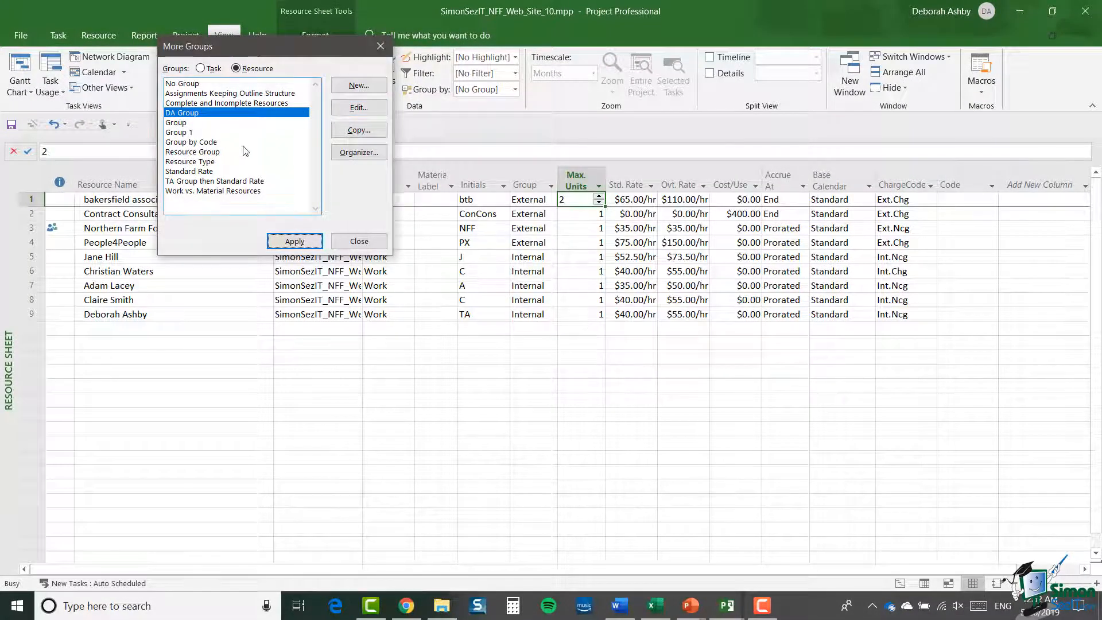
left_click(359, 241)
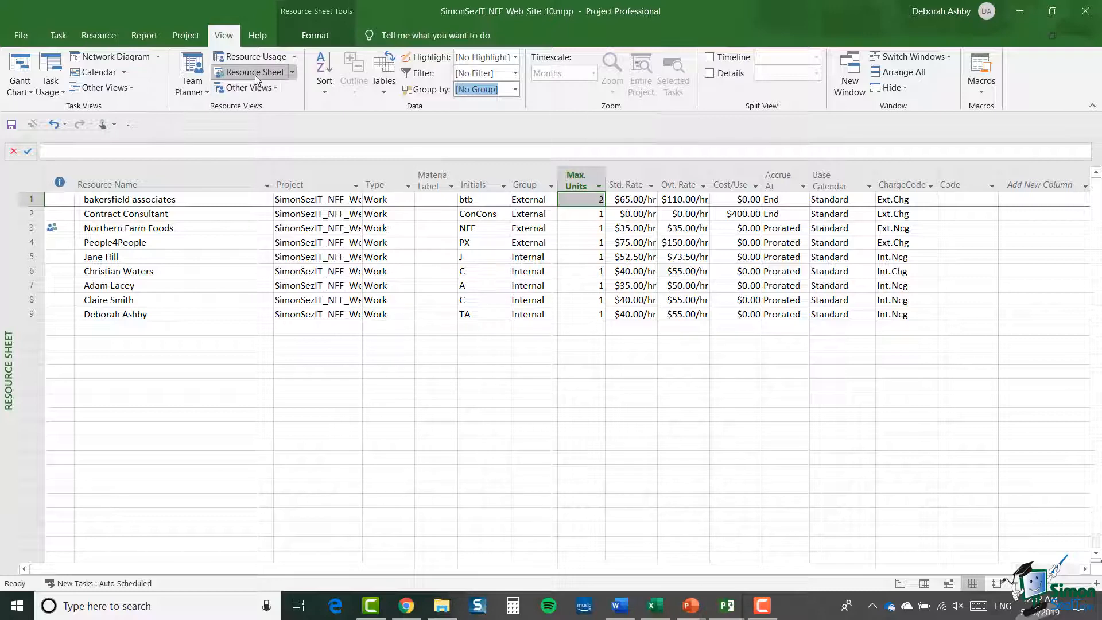
- Switch to the Resource Usage view and group it by DA Group
left_click(256, 57)
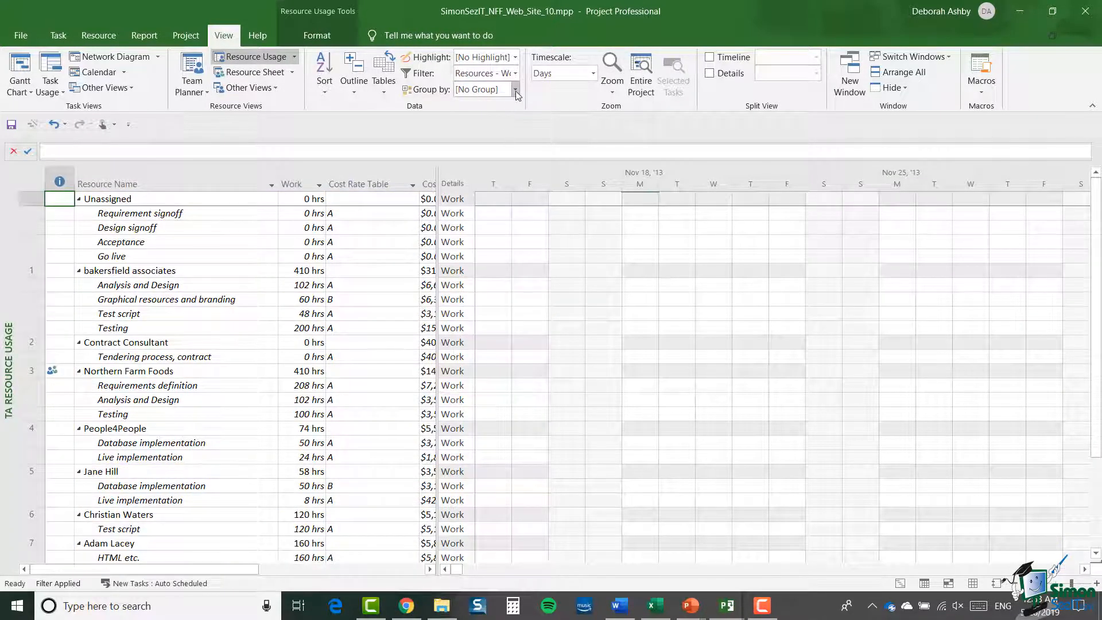
left_click(515, 91)
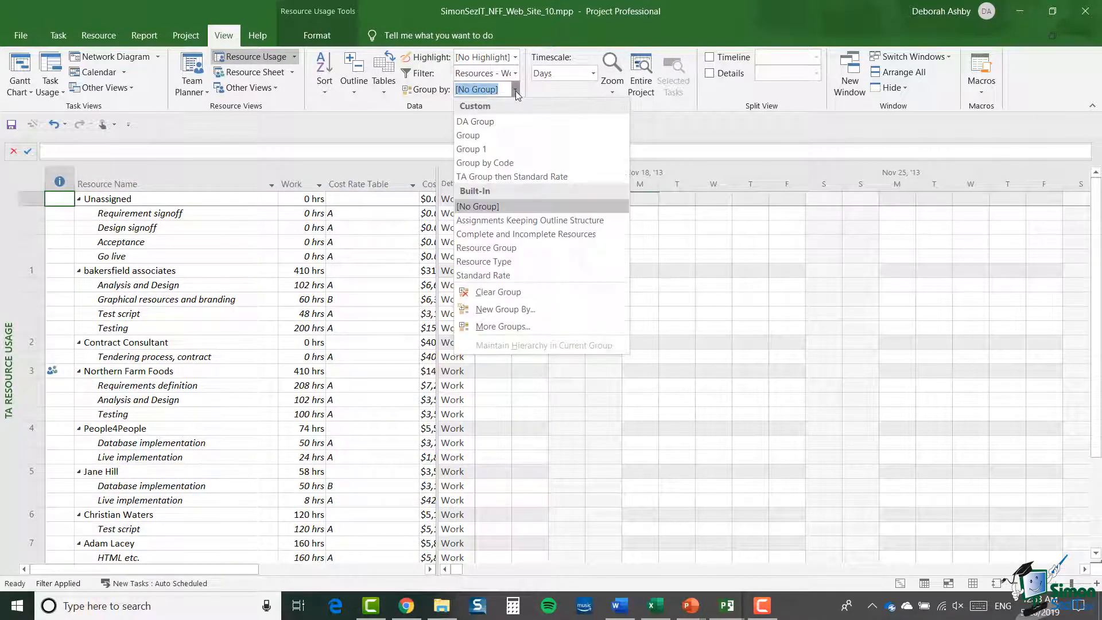
left_click(497, 122)
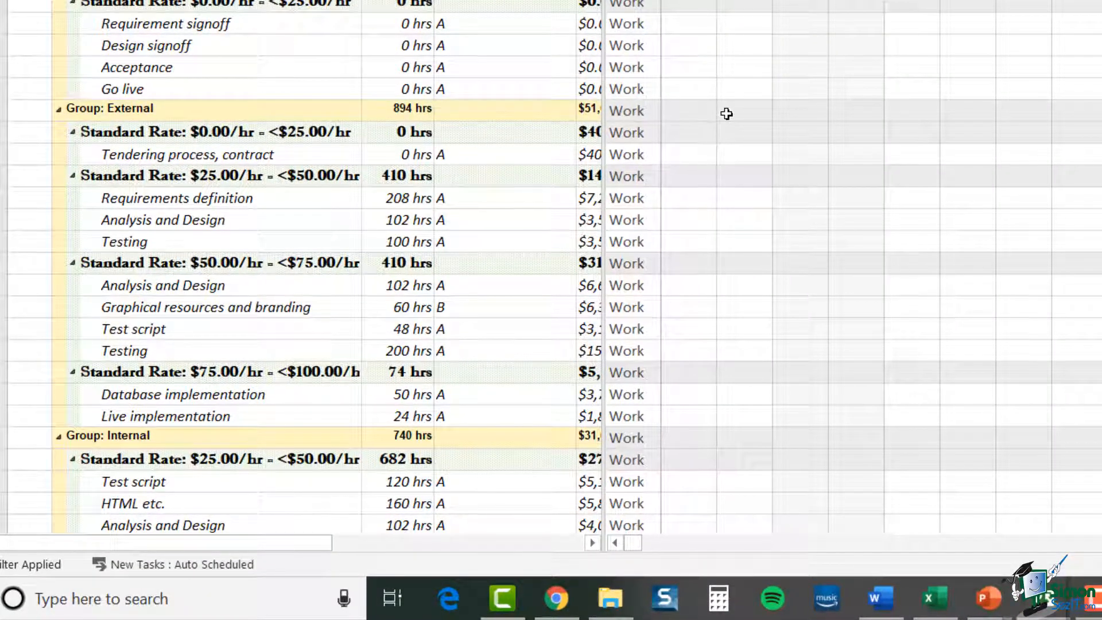
- Examine the assignments under the External group's $0.00 to $25.00 and $25.00 to $50.00 Standard Rate intervals
left_click(267, 139)
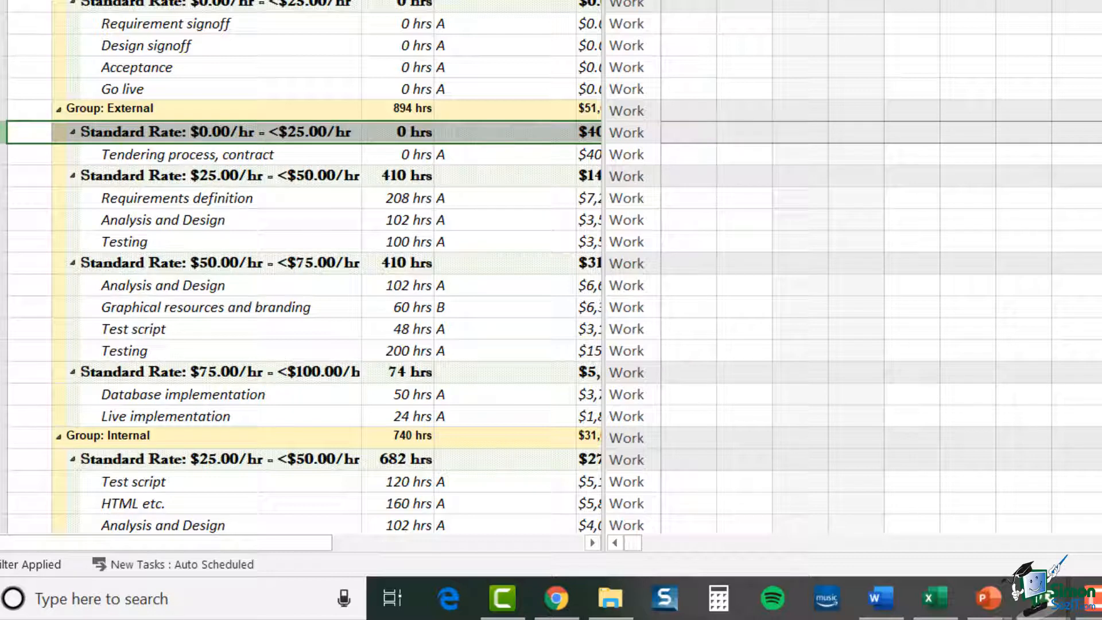
left_click(2, 154)
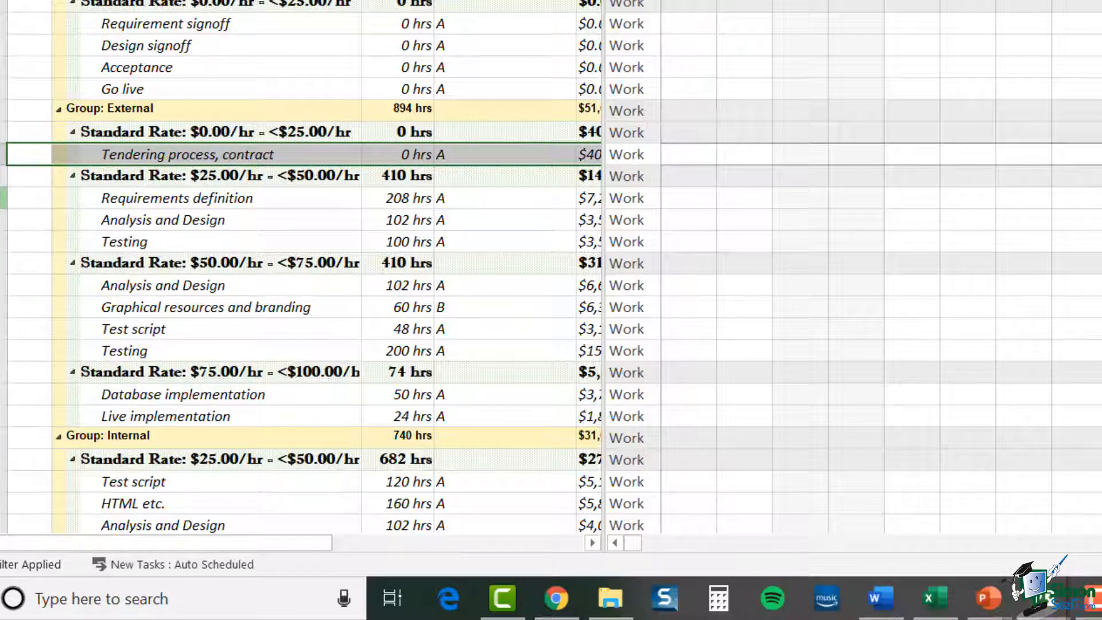
left_click_drag(3, 198, 3, 241)
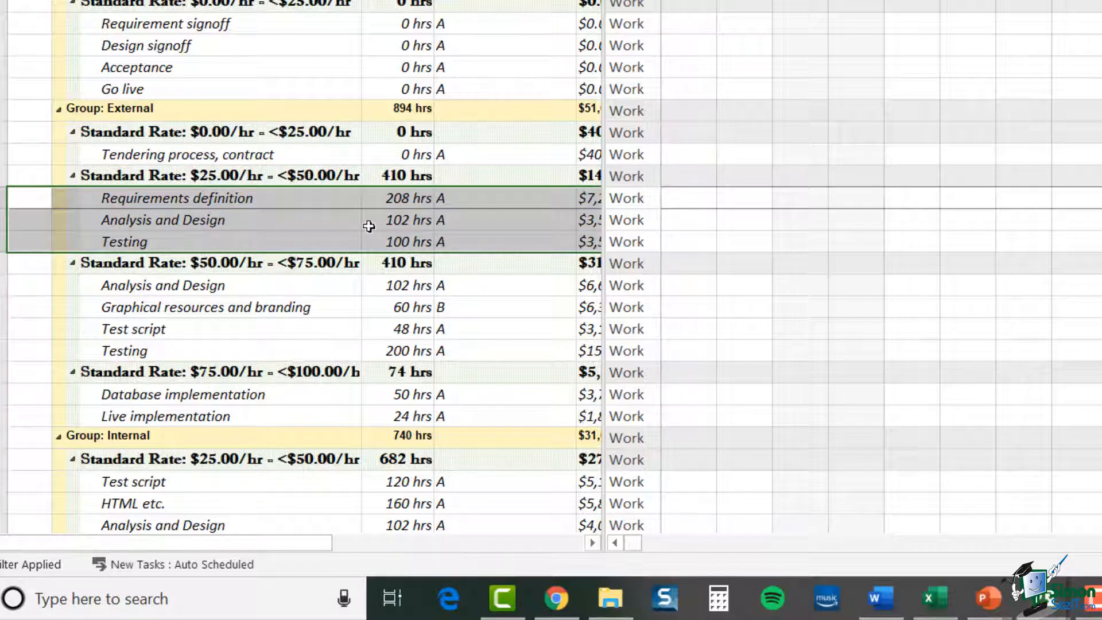